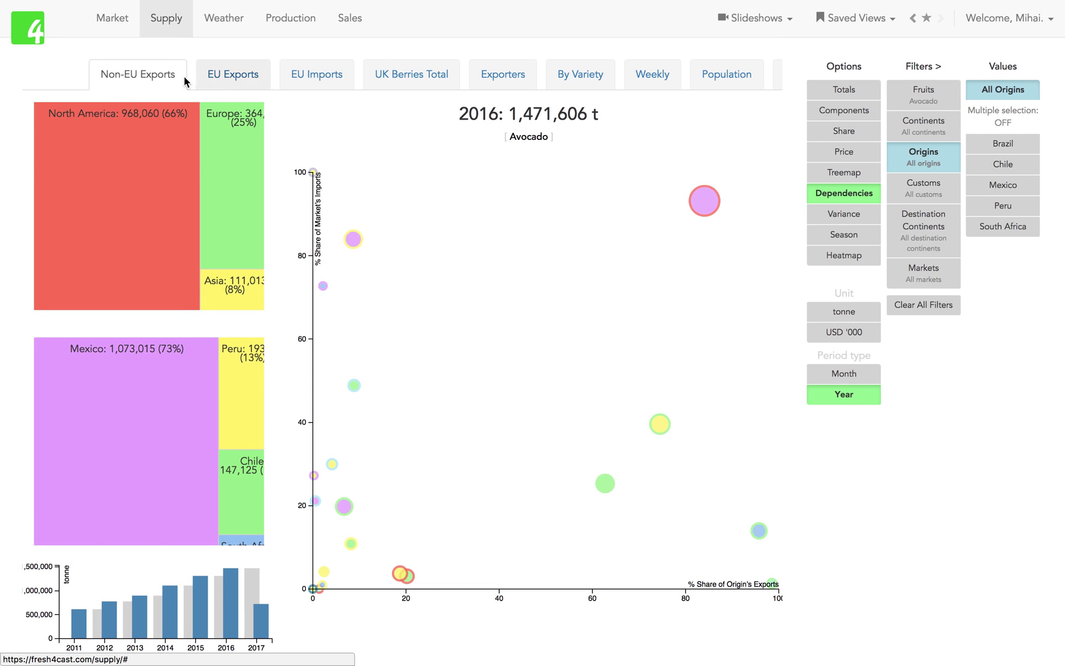
Select the 119878 record count at the bottom of the data list
scroll(485, 280, down, 5)
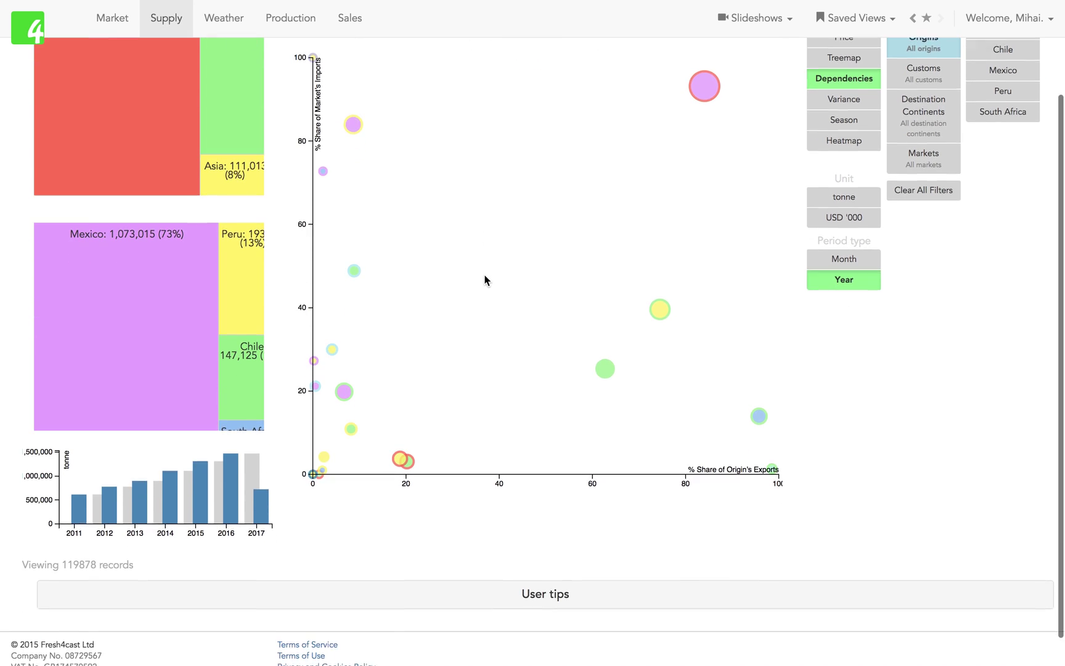
double_click(80, 553)
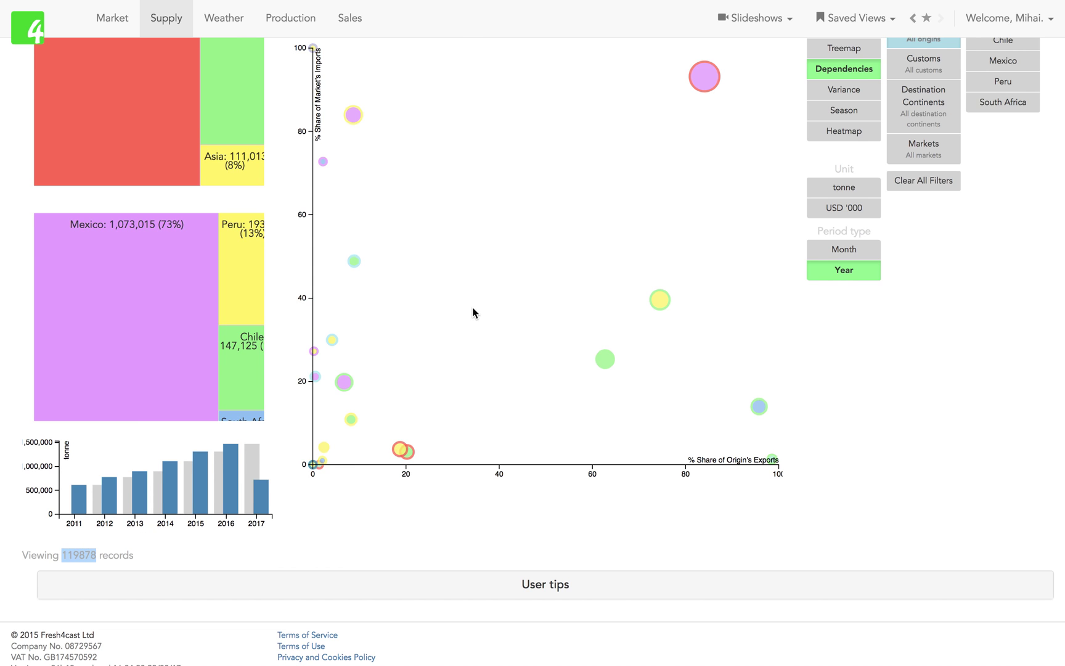
scroll(472, 307, up, 2)
scroll(472, 307, up, 3)
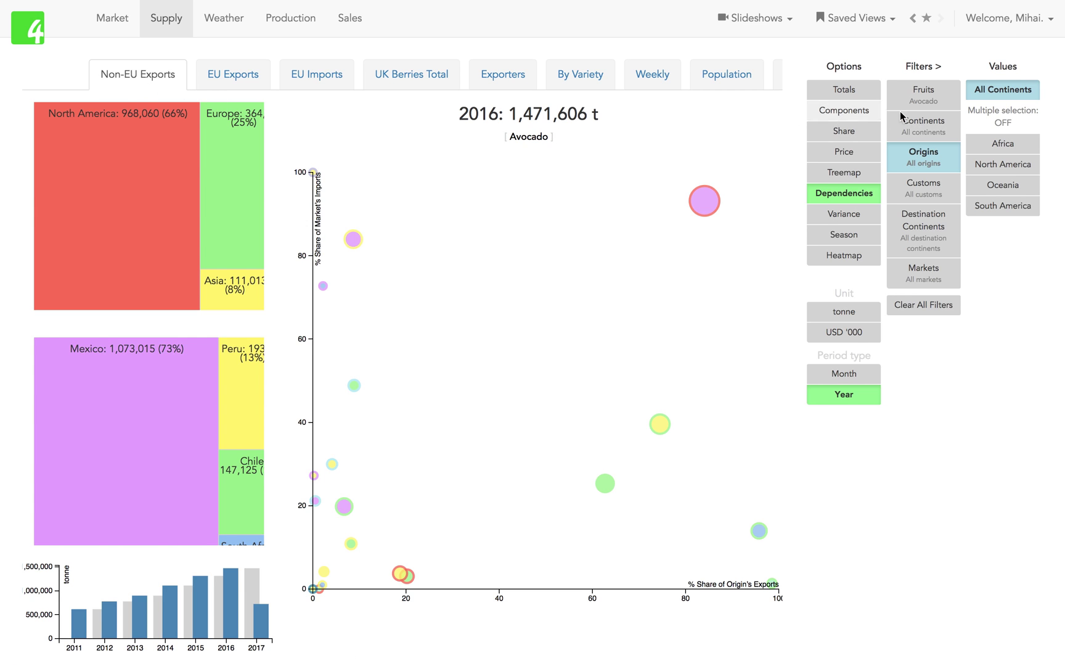
Add Banana and Blueberry, then turn off multiple selection to show Avocado alone
mouse_move(954, 286)
mouse_move(932, 104)
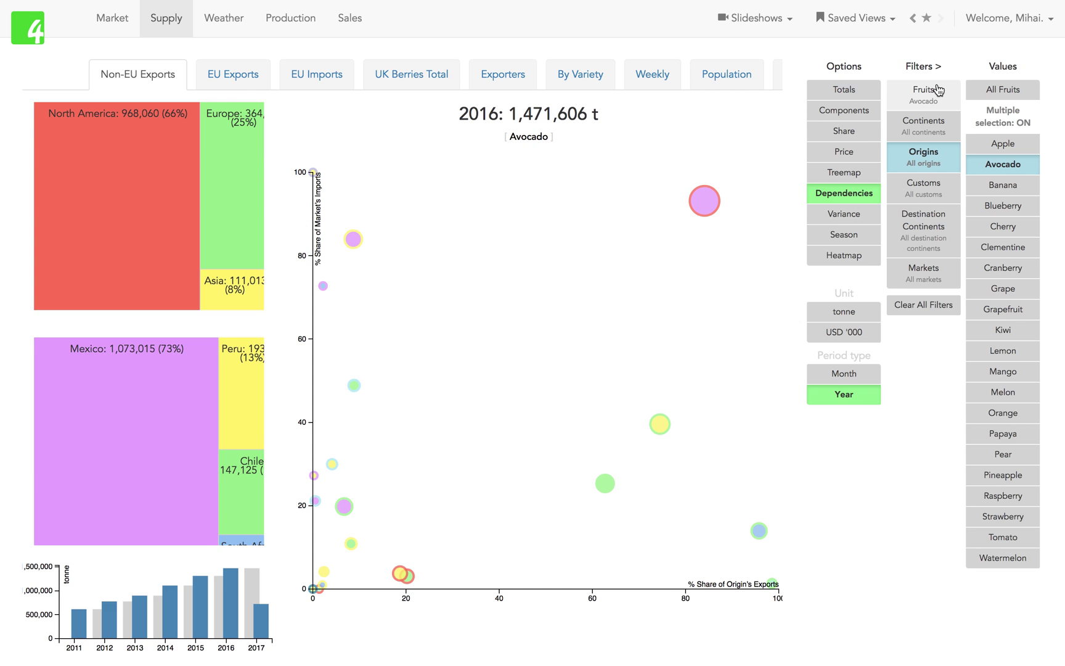
click(1014, 187)
click(1018, 208)
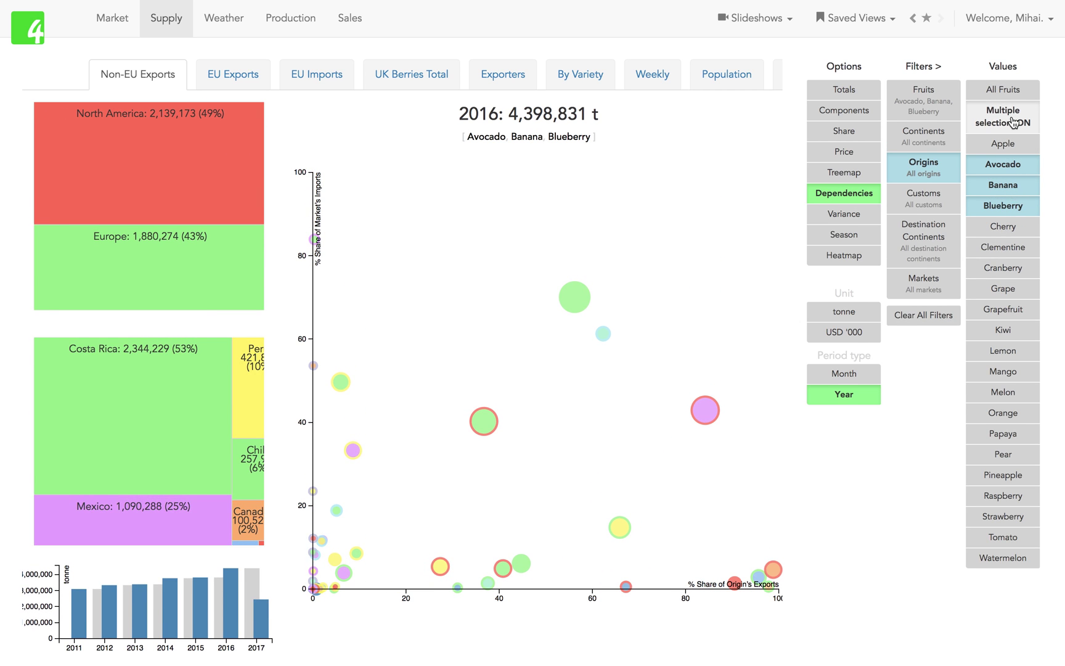
click(1014, 123)
click(1006, 165)
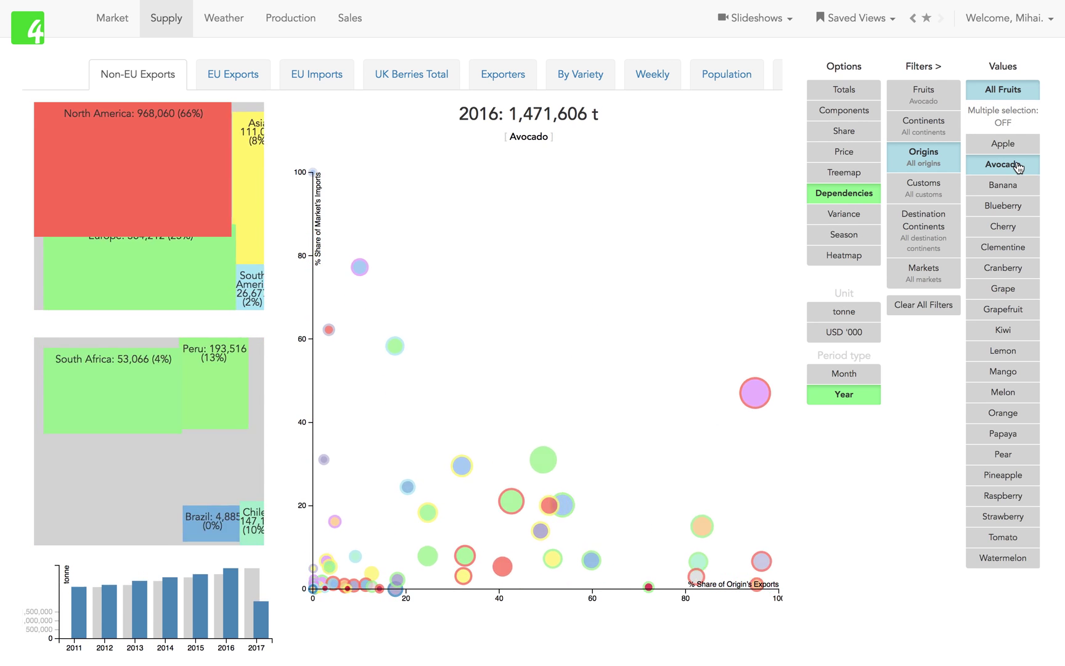
Browse the Origins, Fruits and Continents filter values, then show the yearly Totals bar chart
click(925, 160)
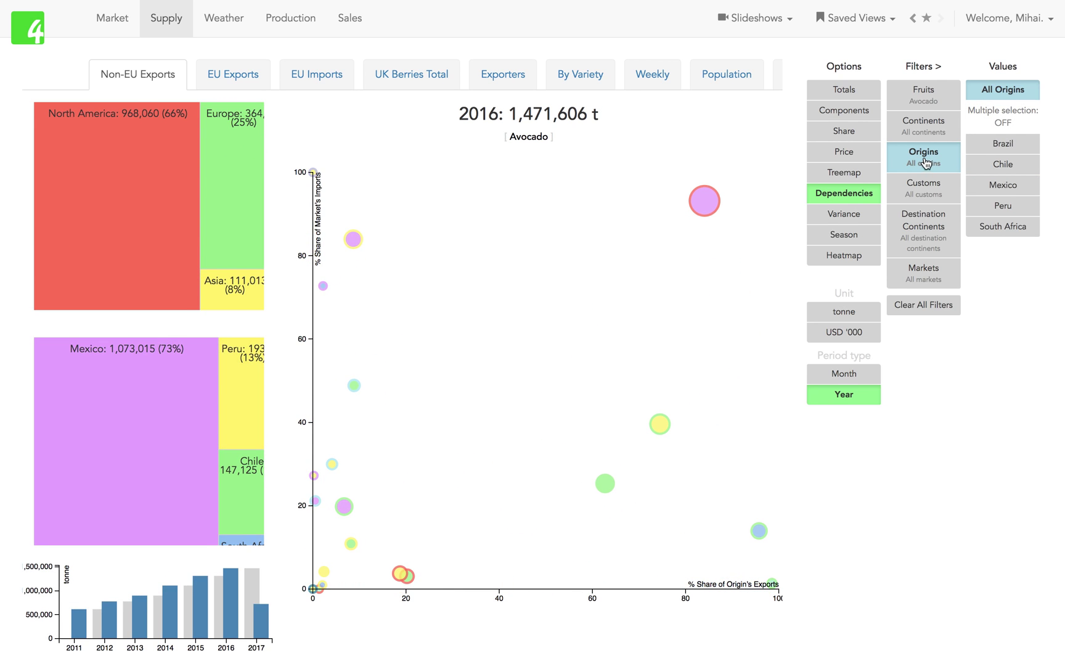
click(936, 102)
click(900, 120)
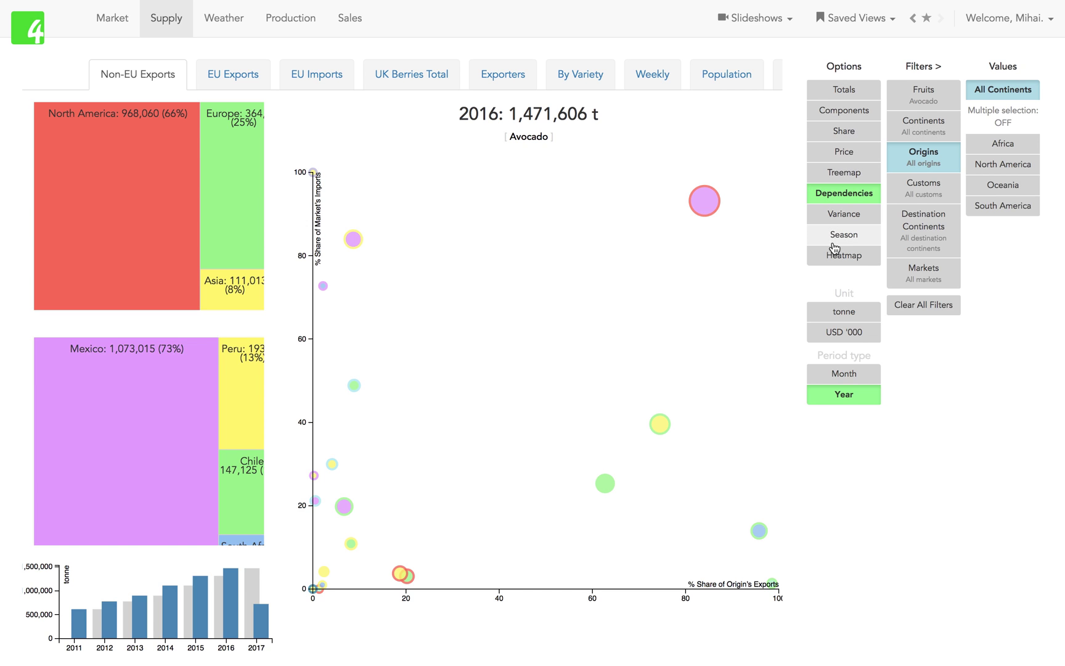
click(862, 98)
Highlight Avocado in the subtitle and filter the totals to exports from Mexico
mouse_move(633, 284)
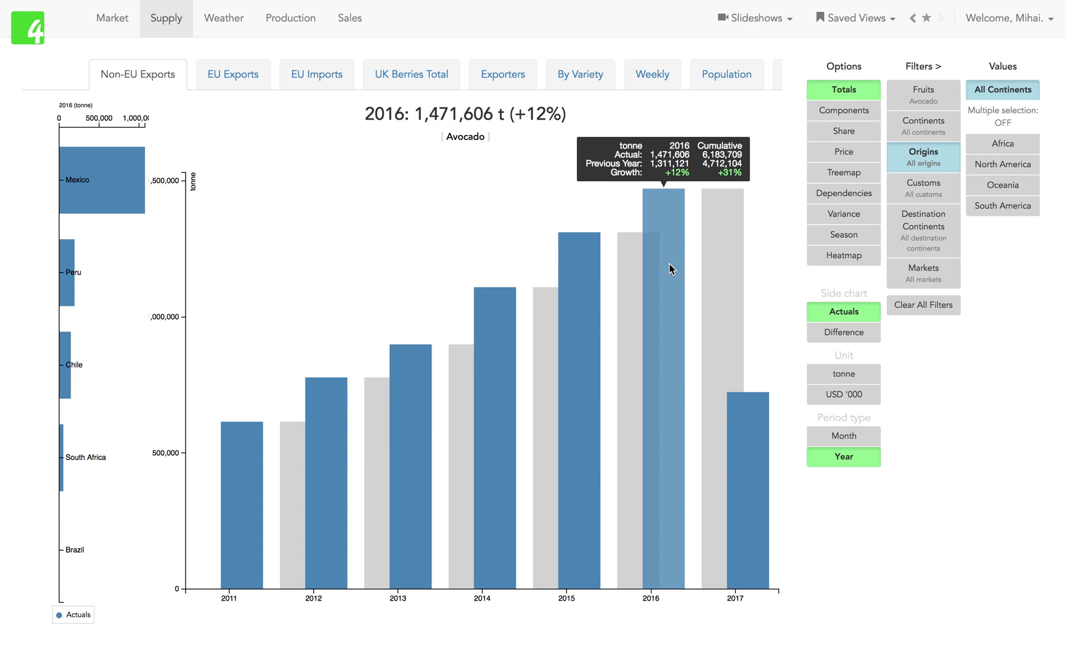
double_click(471, 135)
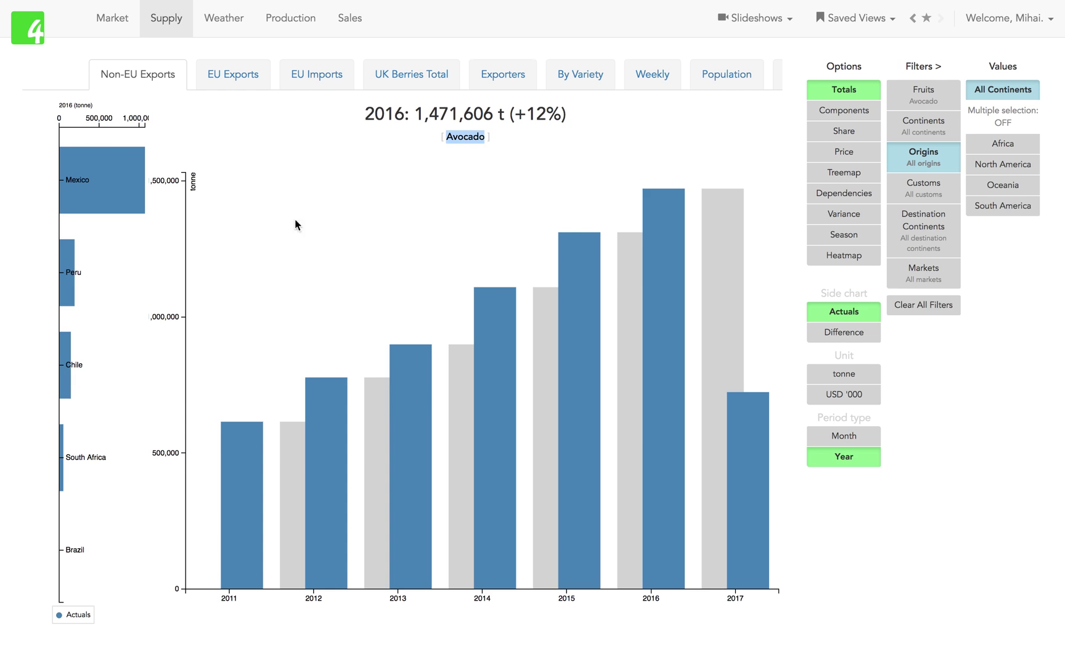
mouse_move(119, 189)
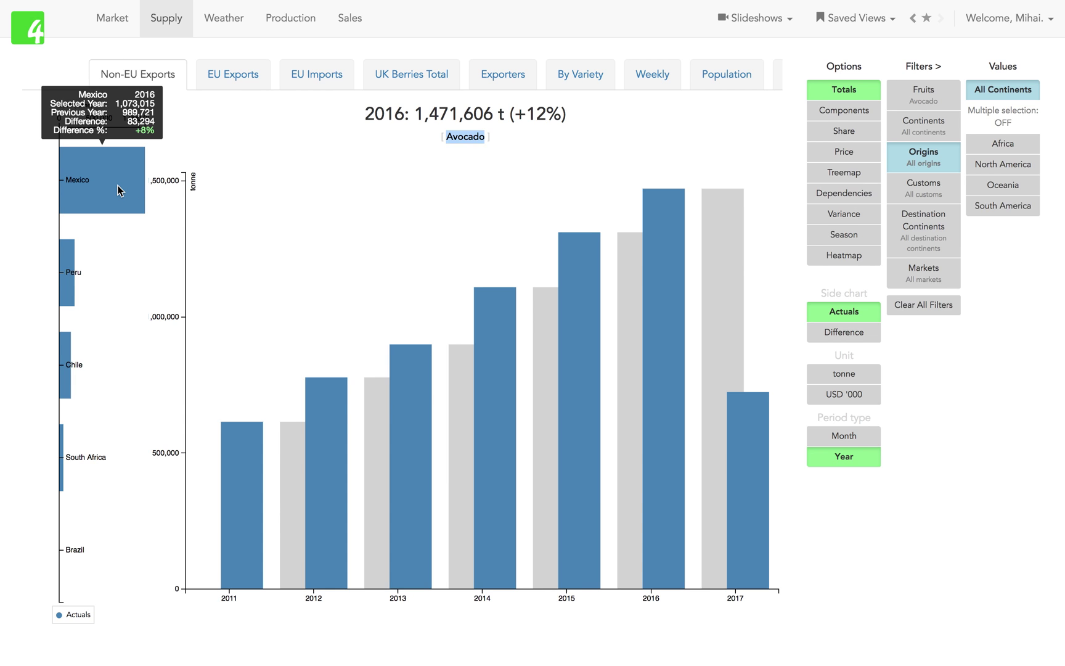
click(117, 185)
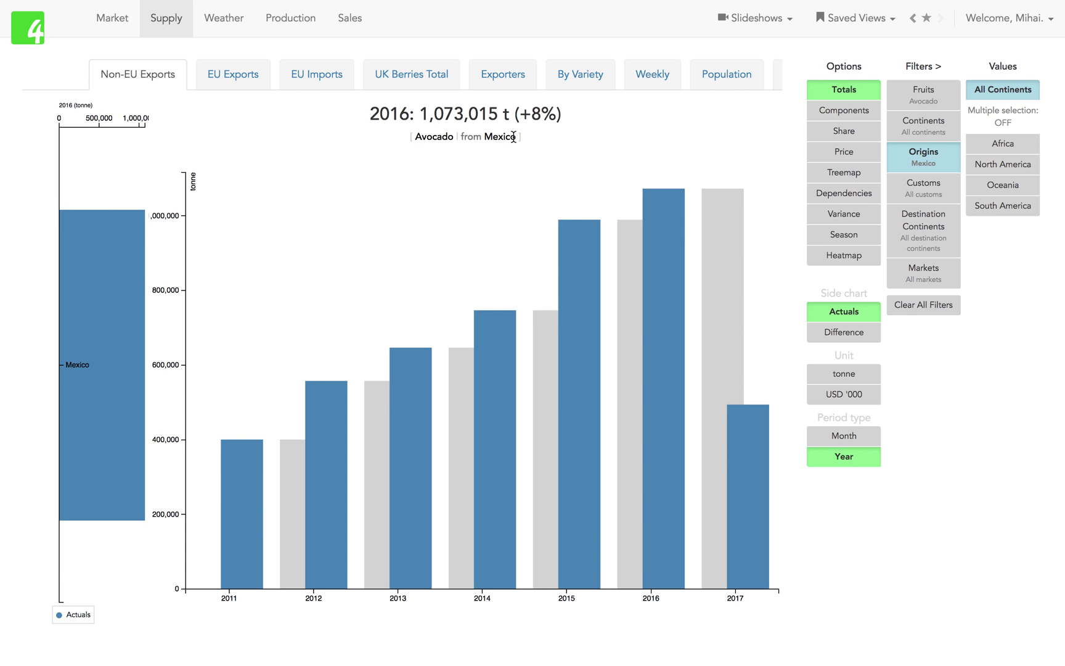
Split by destination market and filter to shipments to the United States (790,929 t, -2%)
mouse_move(923, 276)
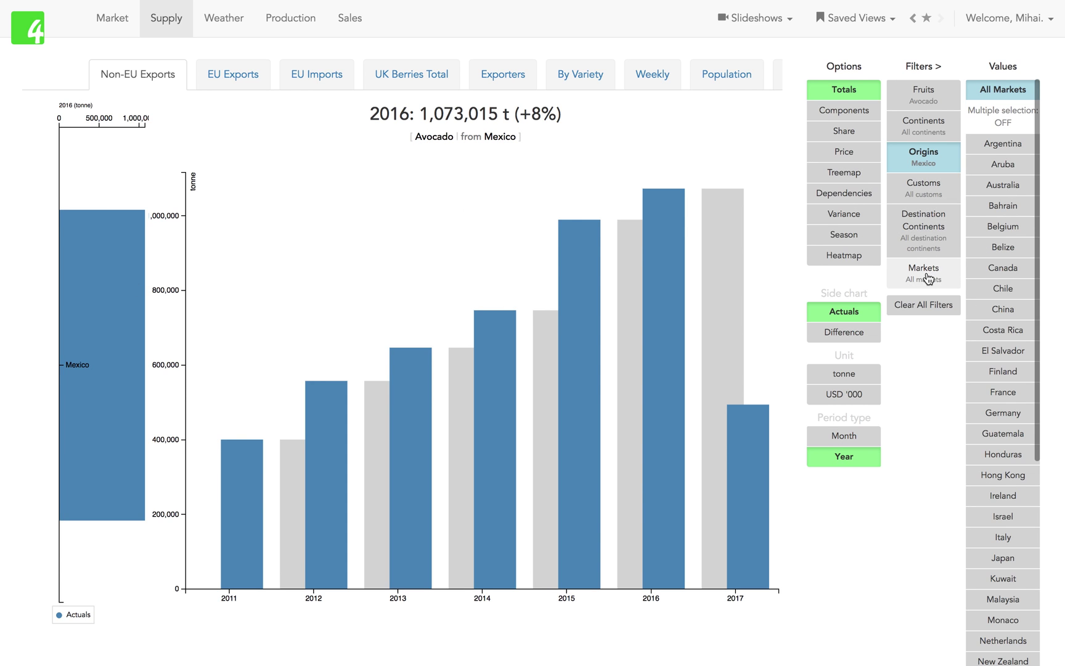
click(929, 279)
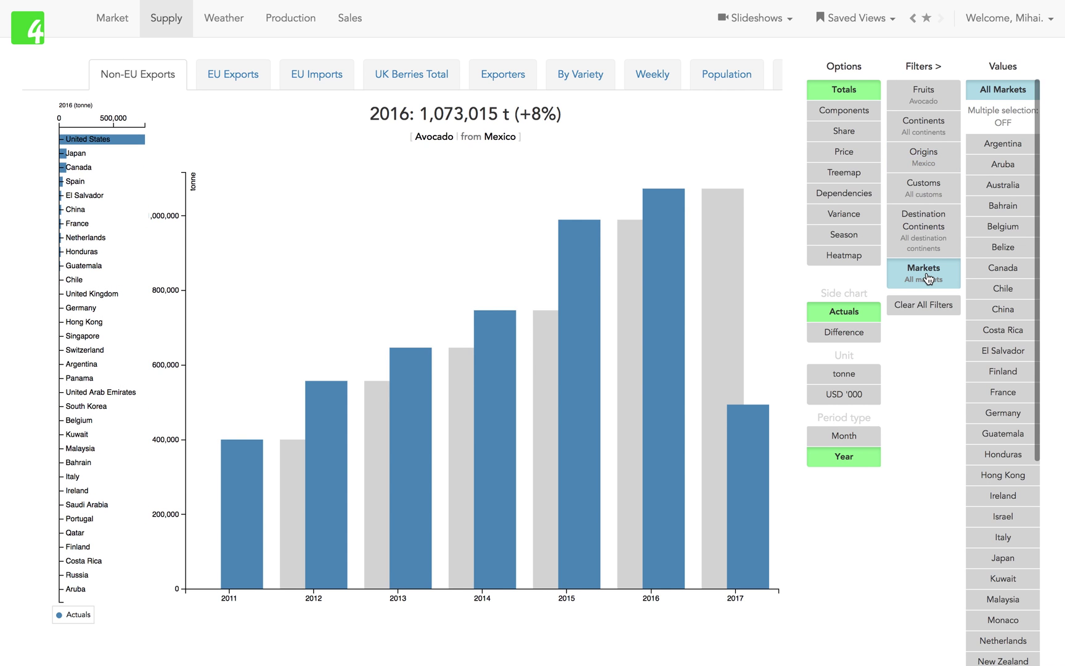
mouse_move(126, 140)
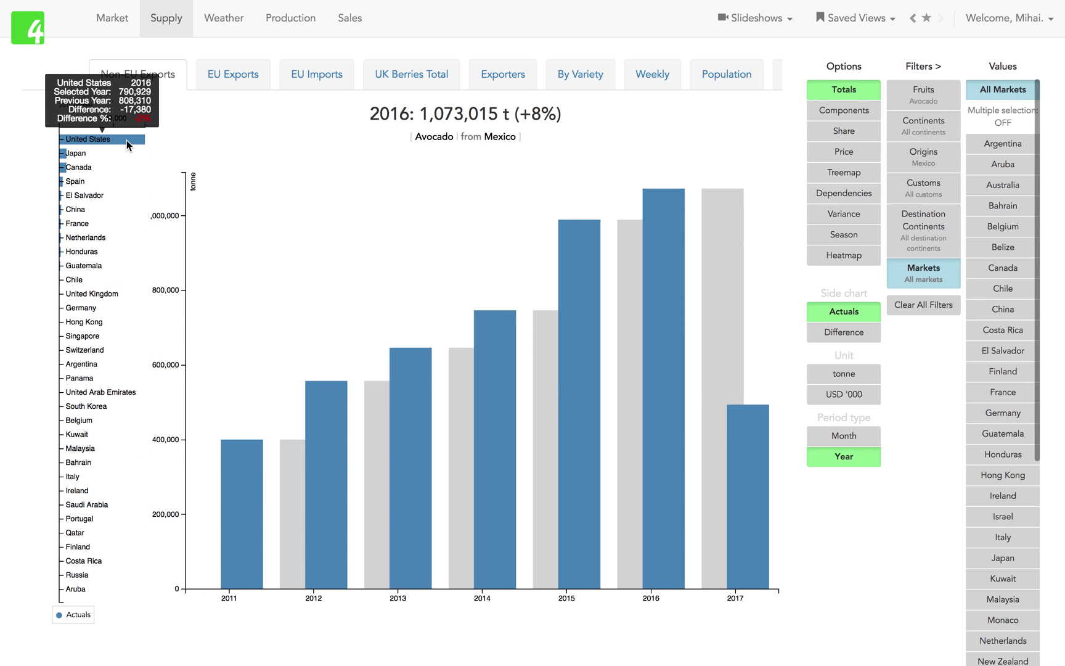
click(127, 140)
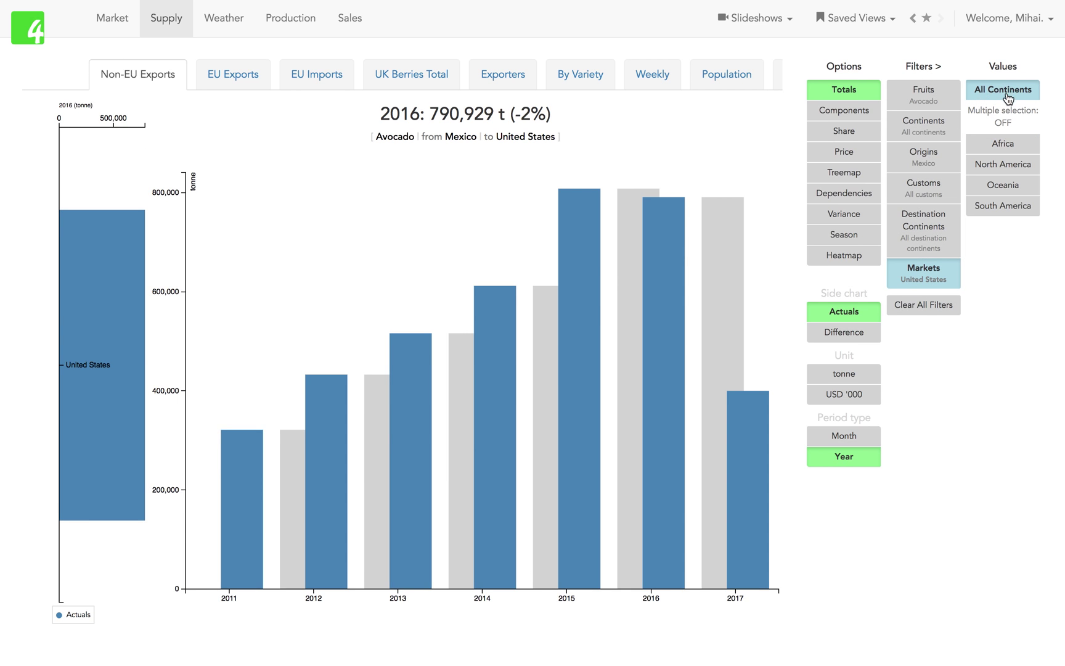
Remove all filters (20,581,206 t, +8%) and group the side chart by destination continent
click(937, 304)
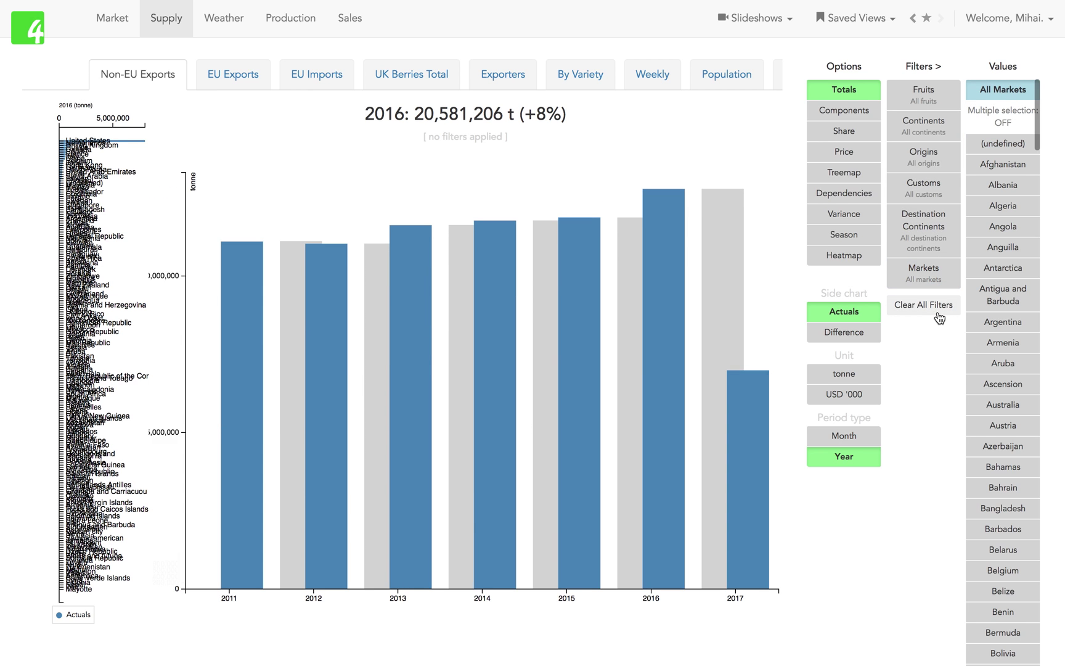
click(931, 225)
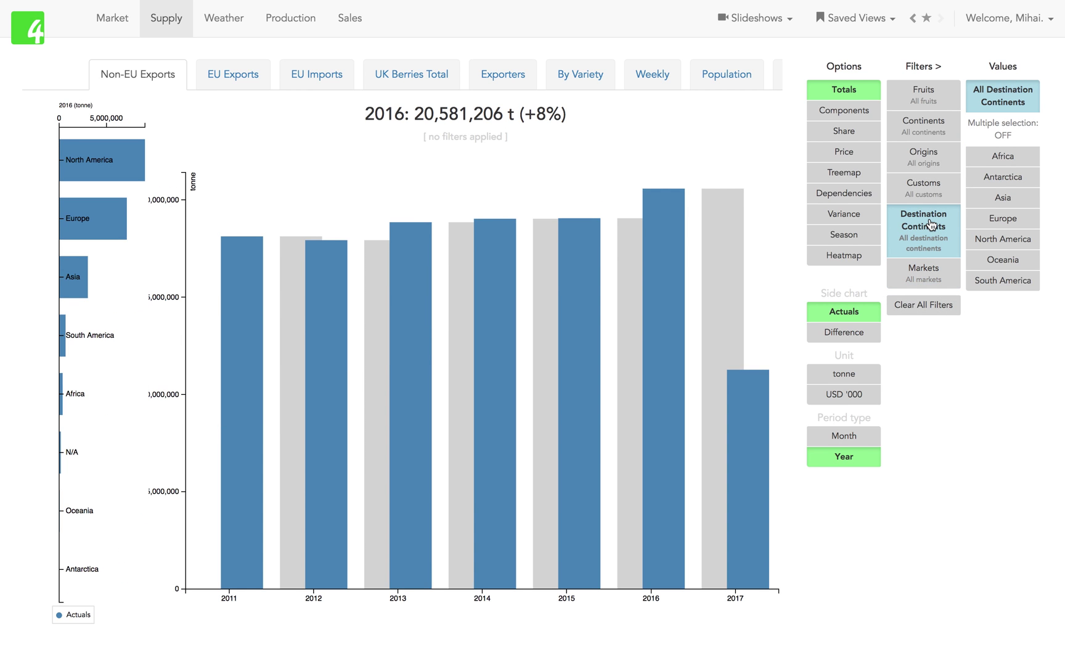
mouse_move(64, 291)
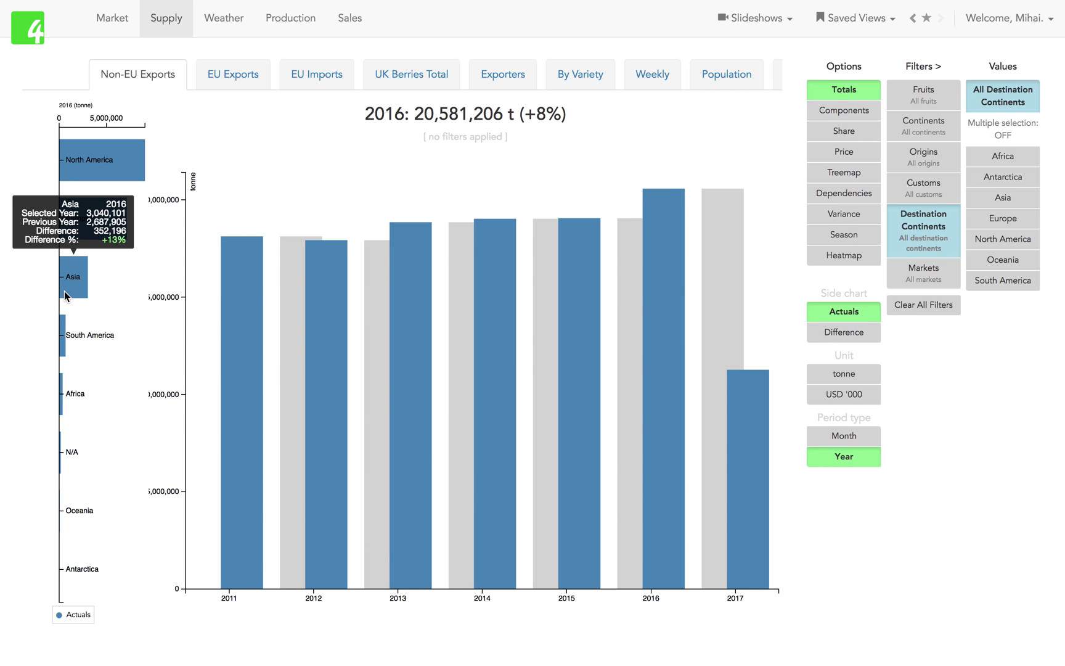
Show EU Exports of Raspberry for 2013–2017, list origins, and read 2017's May peak of 8,310 t
click(233, 73)
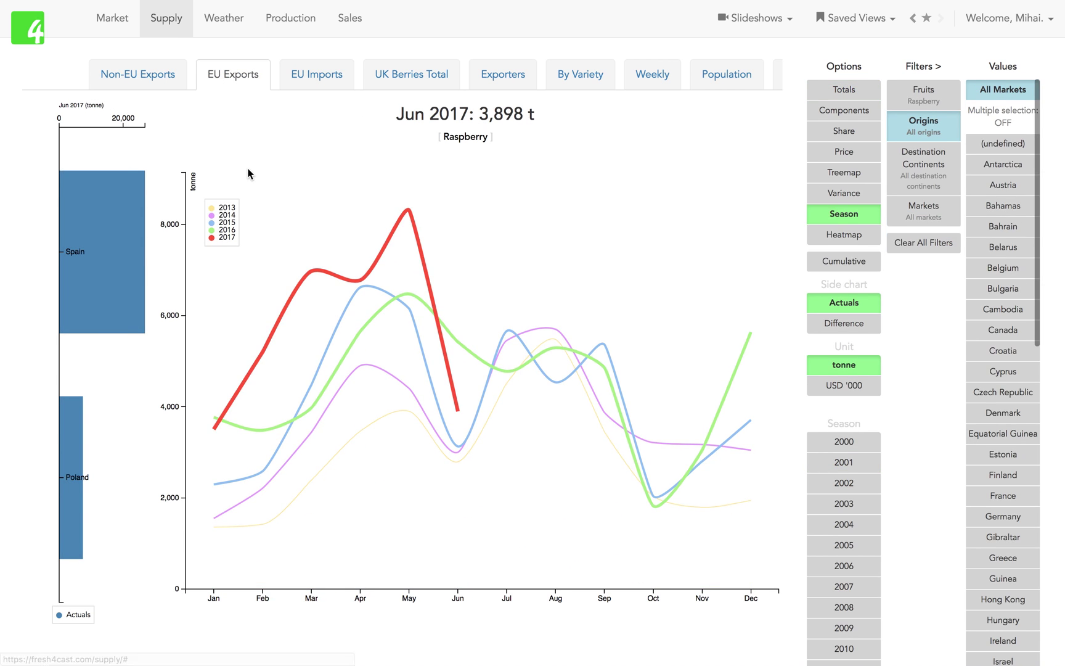
double_click(467, 135)
click(925, 120)
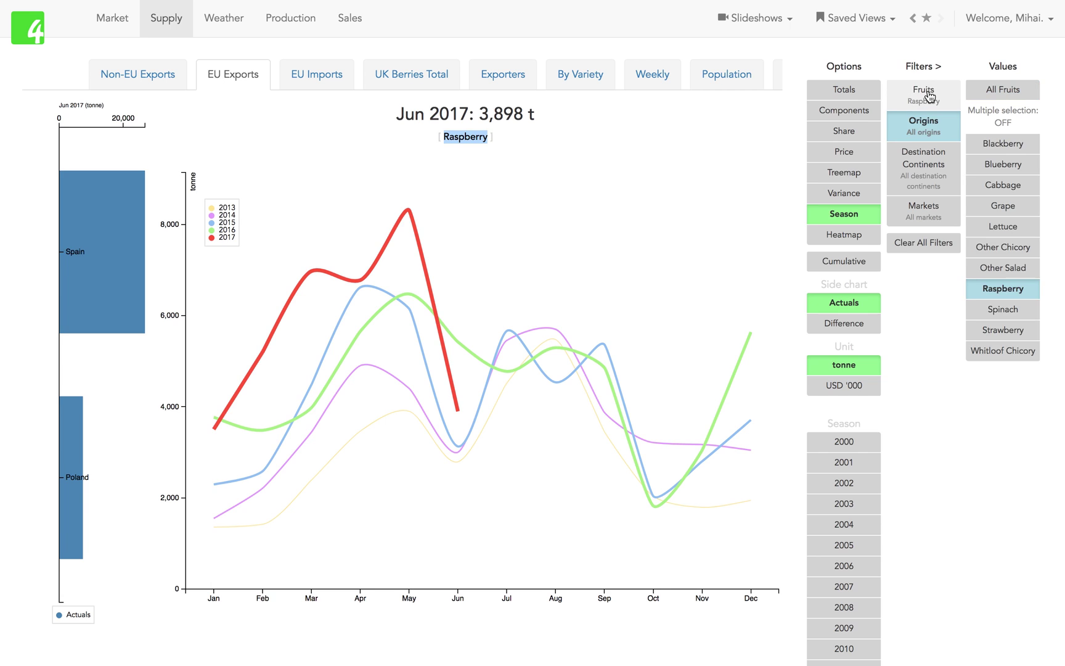
mouse_move(327, 273)
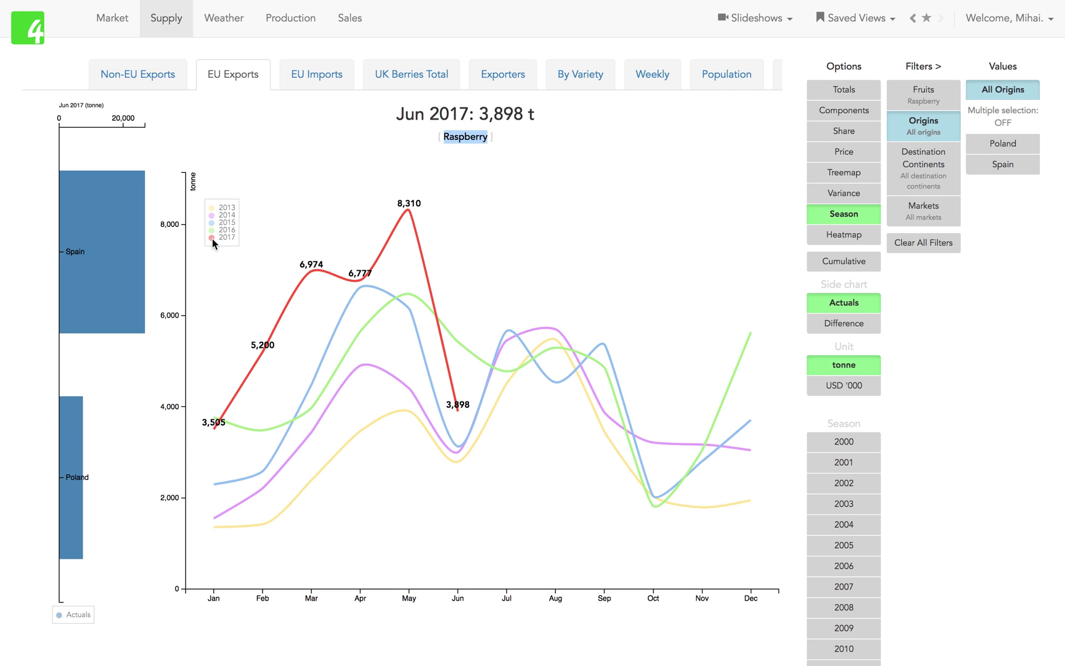
mouse_move(347, 329)
Show EU Imports and select the 'Melon to United Kingdom' subtitle text
click(318, 74)
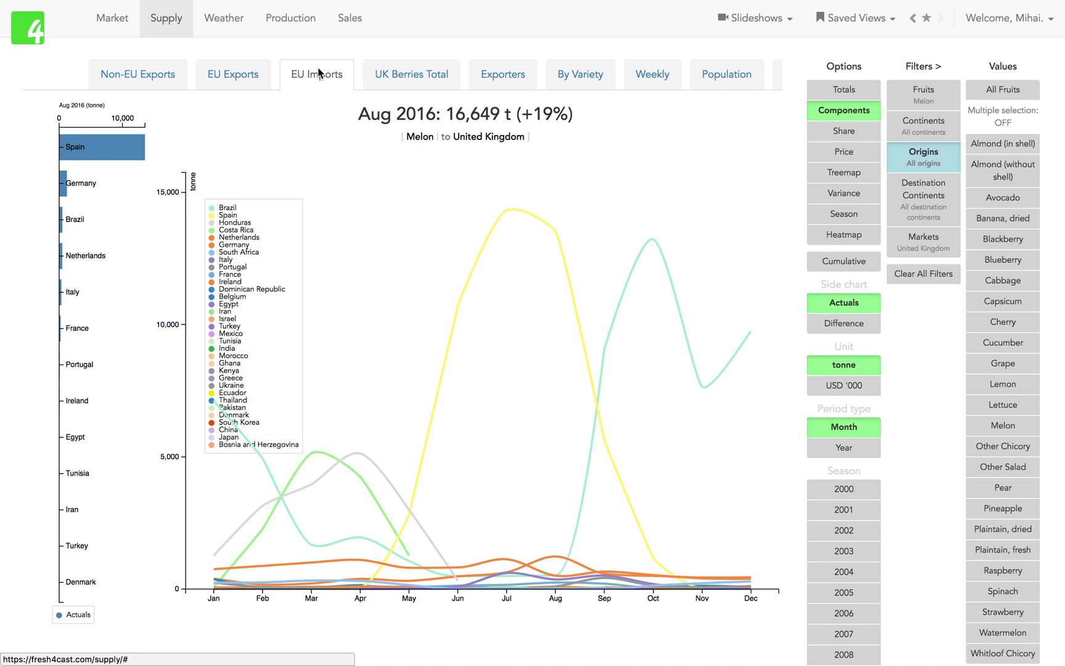
drag(410, 132, 556, 141)
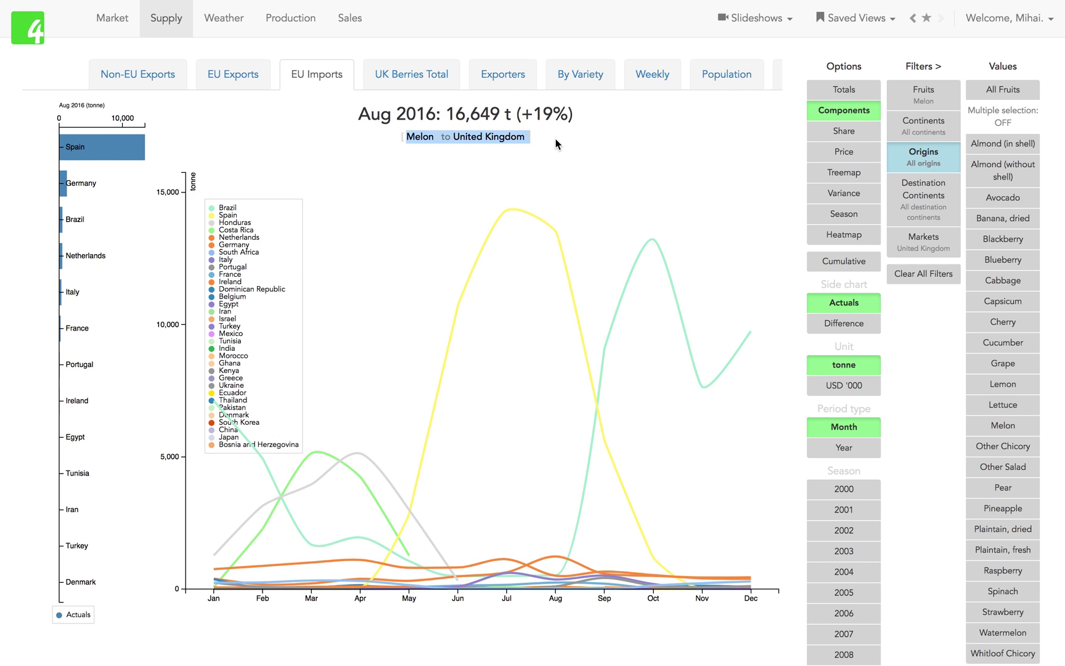
double_click(509, 136)
drag(401, 137, 541, 144)
Enable multiple fruit selection and add Watermelon alongside Melon (Aug 2016: 32,193 t, +26%)
click(914, 99)
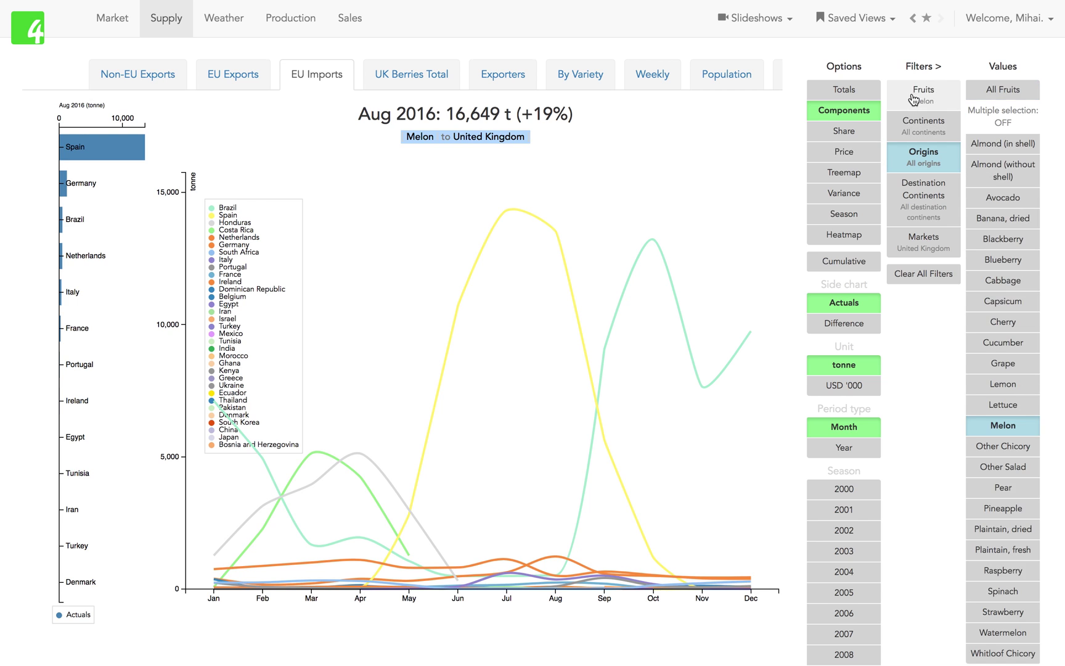
click(1004, 117)
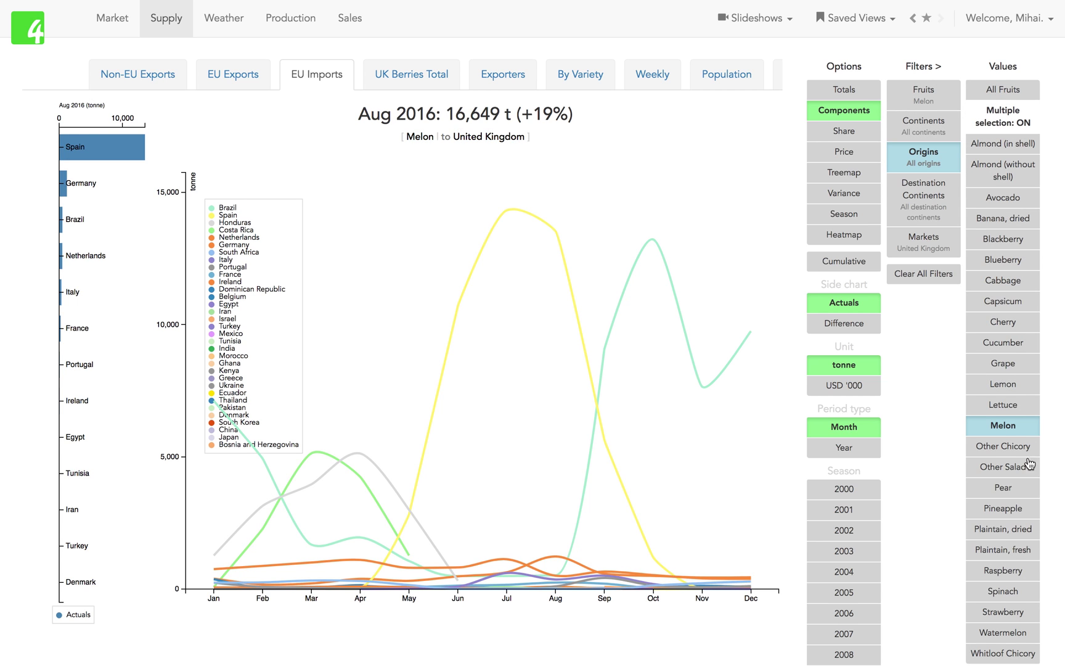
scroll(1011, 505, down, 5)
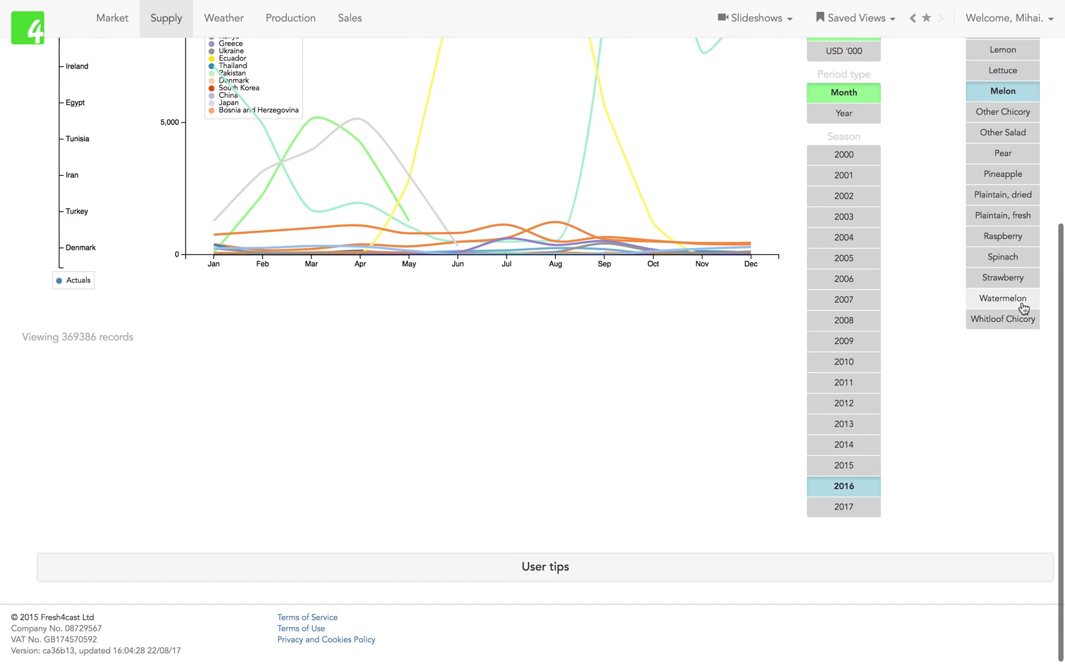
click(1003, 298)
scroll(749, 250, up, 5)
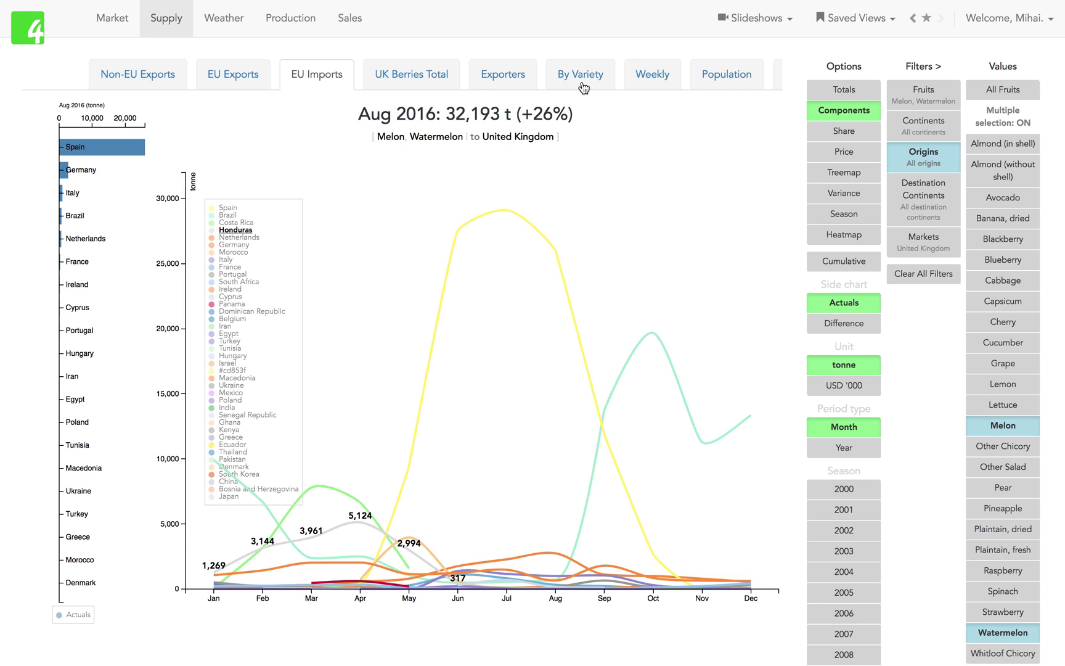
click(654, 80)
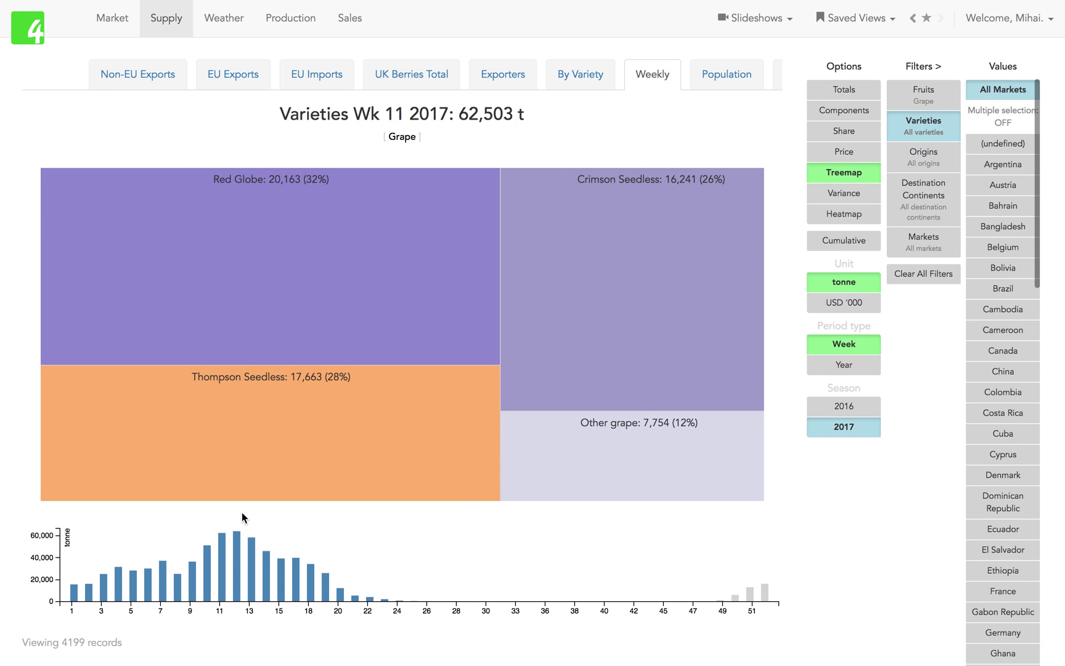
View grape variety splits for weeks 12 and 13, then US grape imports in tonnes and USD '000
click(234, 569)
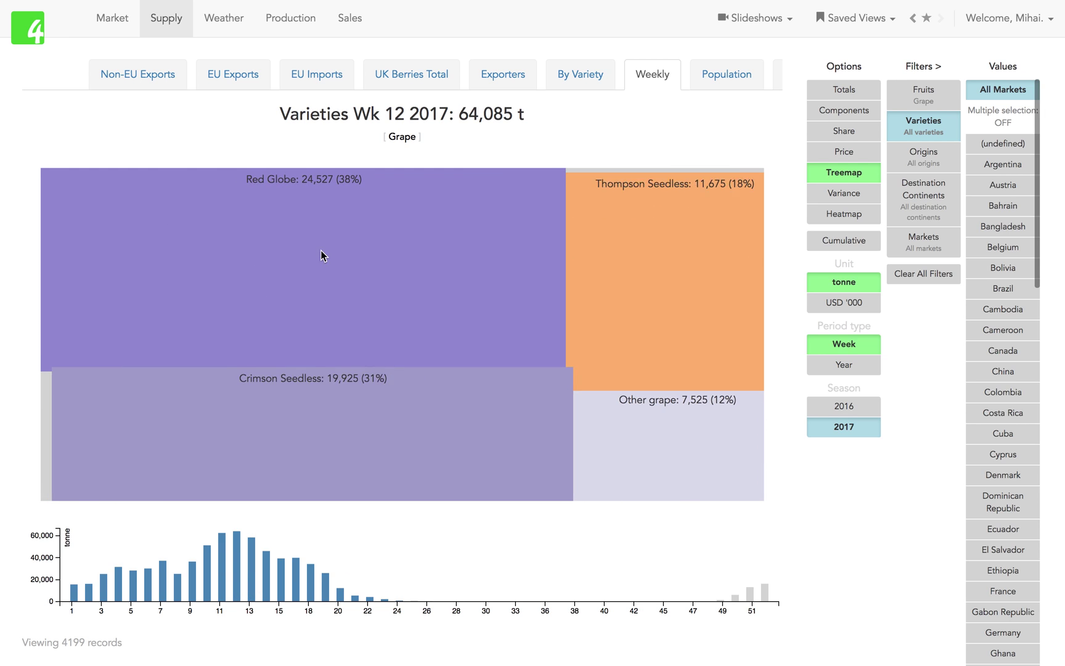
click(251, 580)
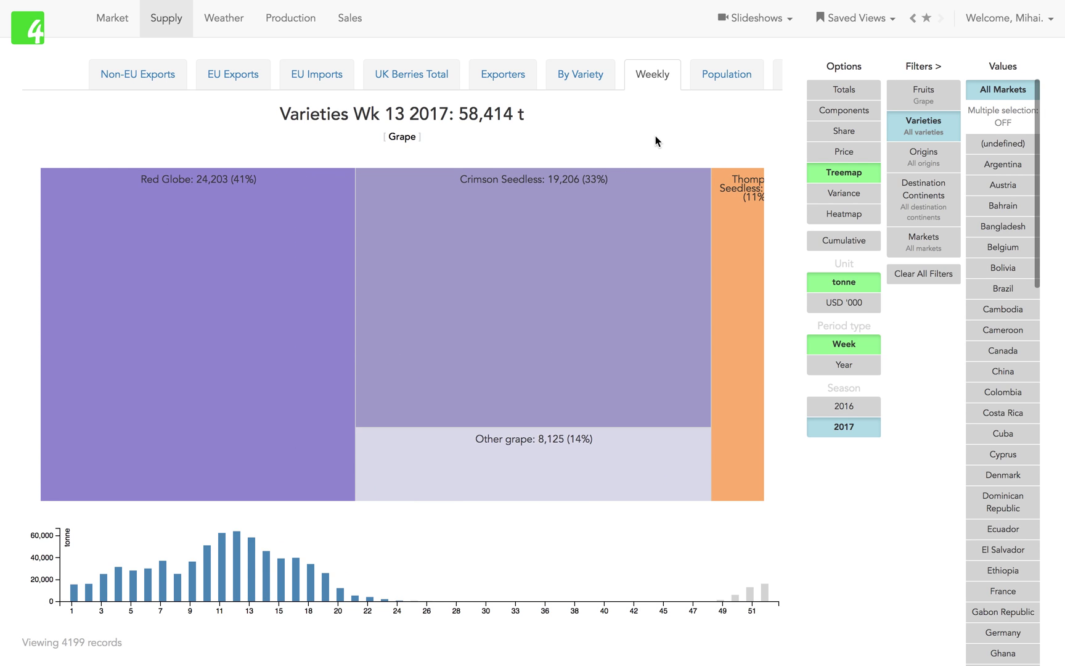
click(741, 74)
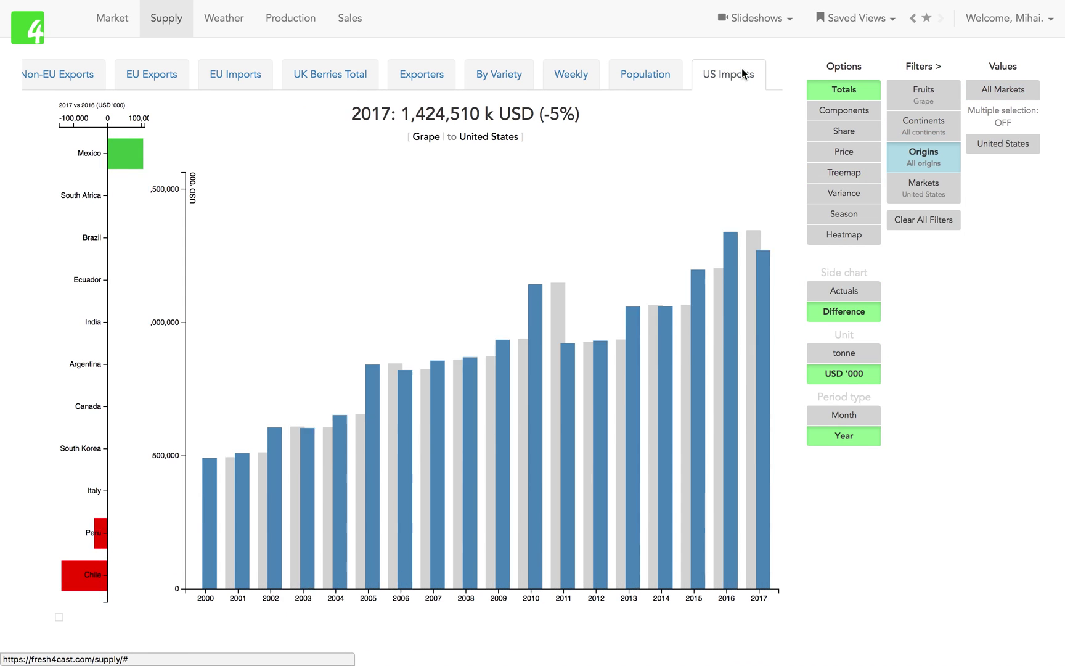
click(851, 354)
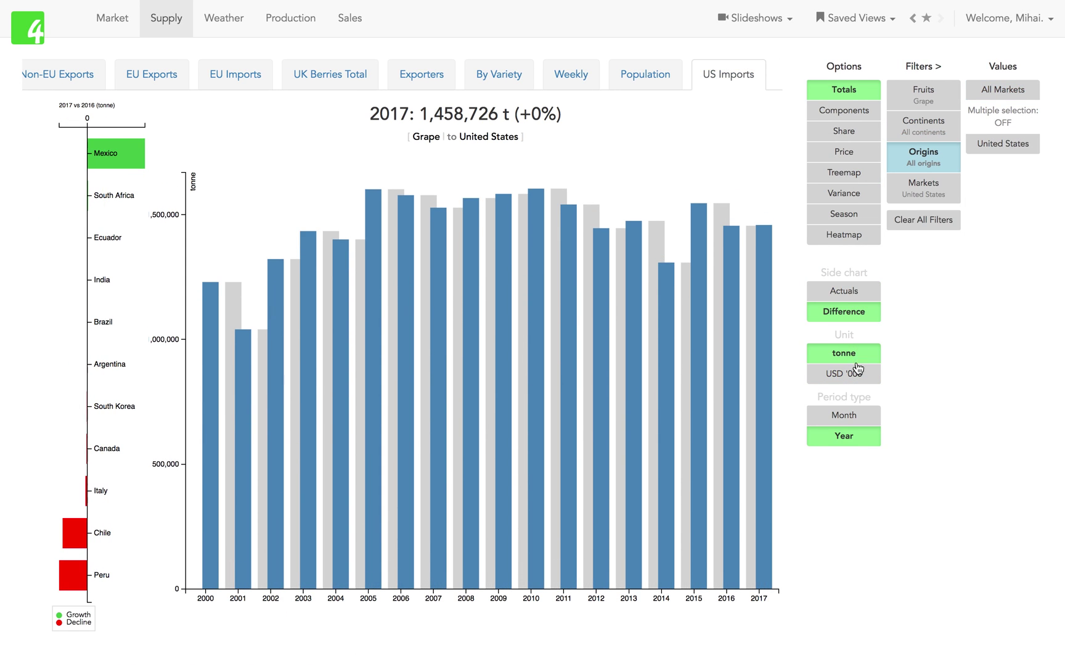
click(858, 376)
mouse_move(924, 135)
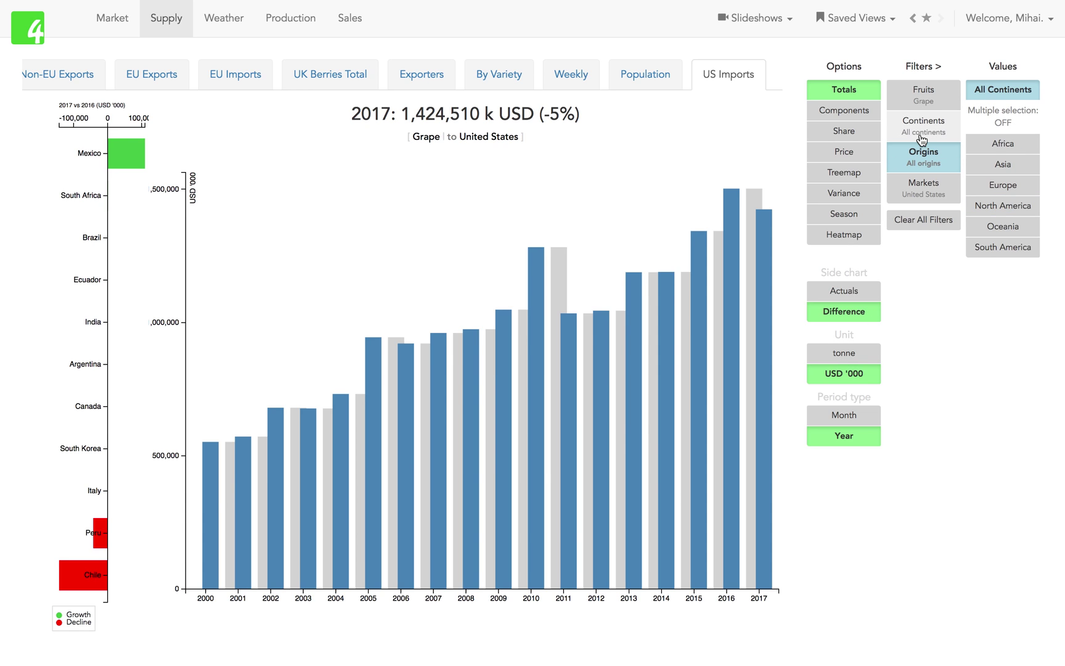
click(649, 77)
Switch the regional population chart to GDP per capita, with North America far above the rest
mouse_move(679, 232)
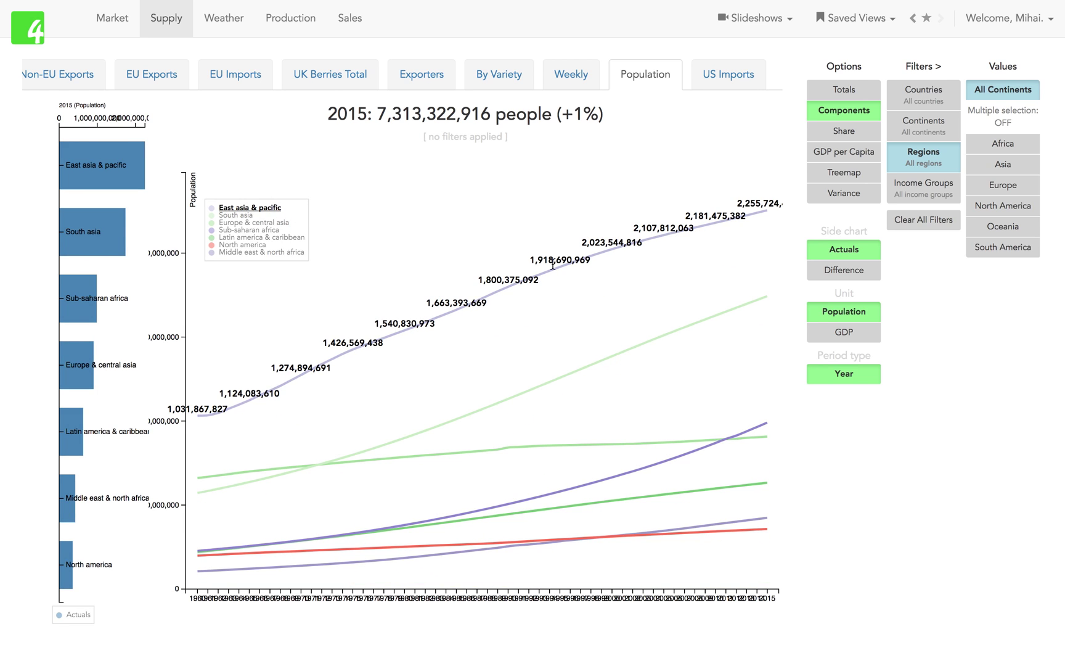
mouse_move(764, 430)
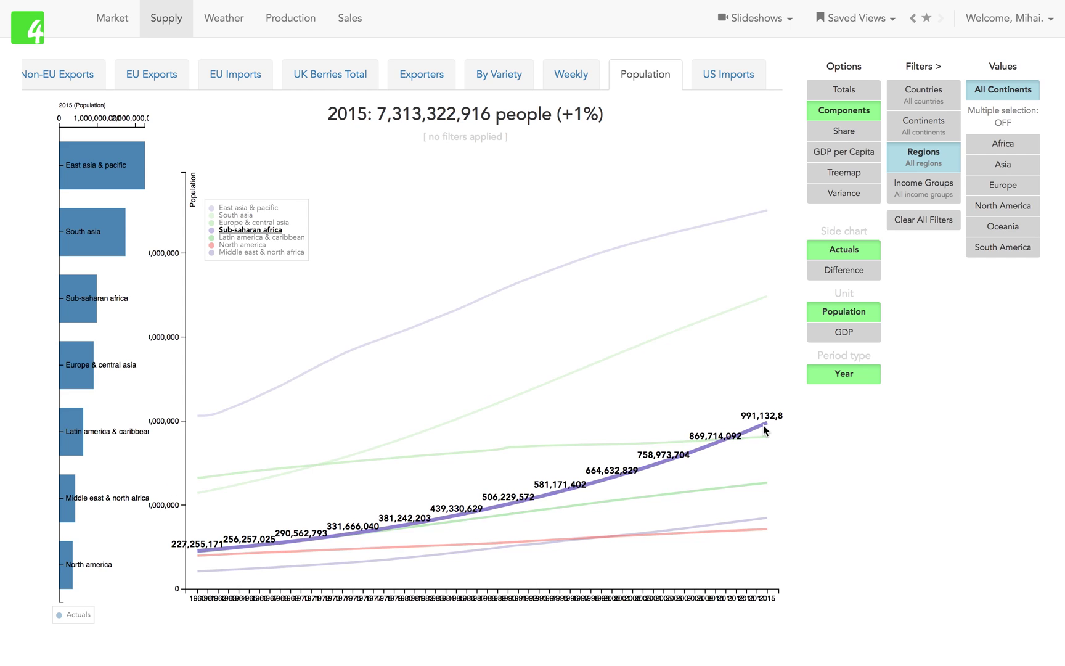
click(855, 154)
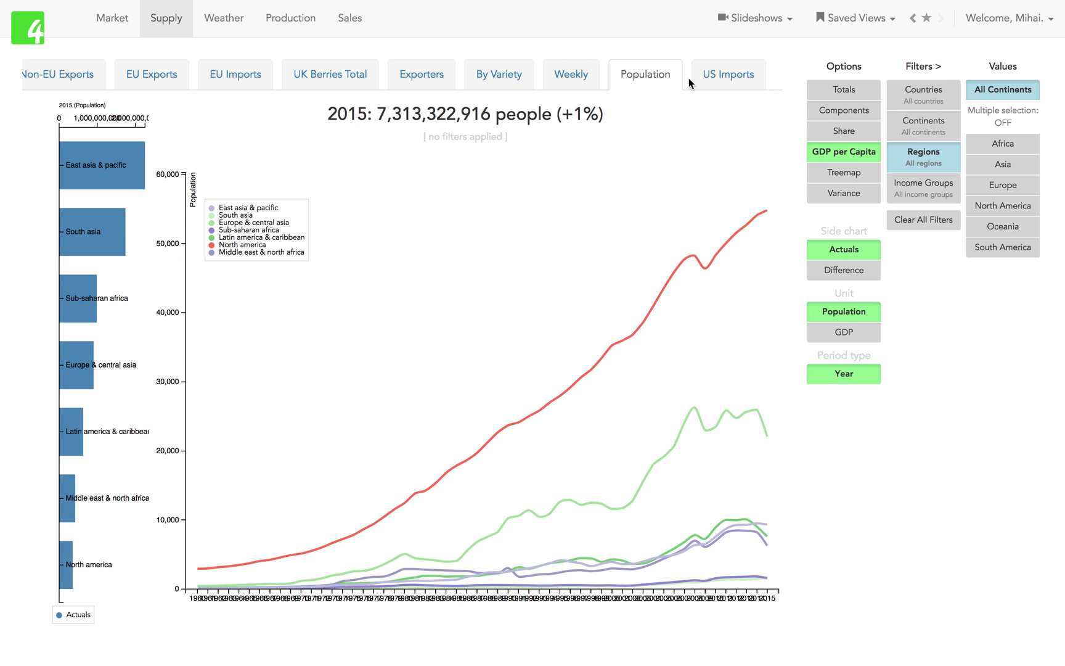
scroll(688, 78, left, 2)
scroll(688, 78, left, 1)
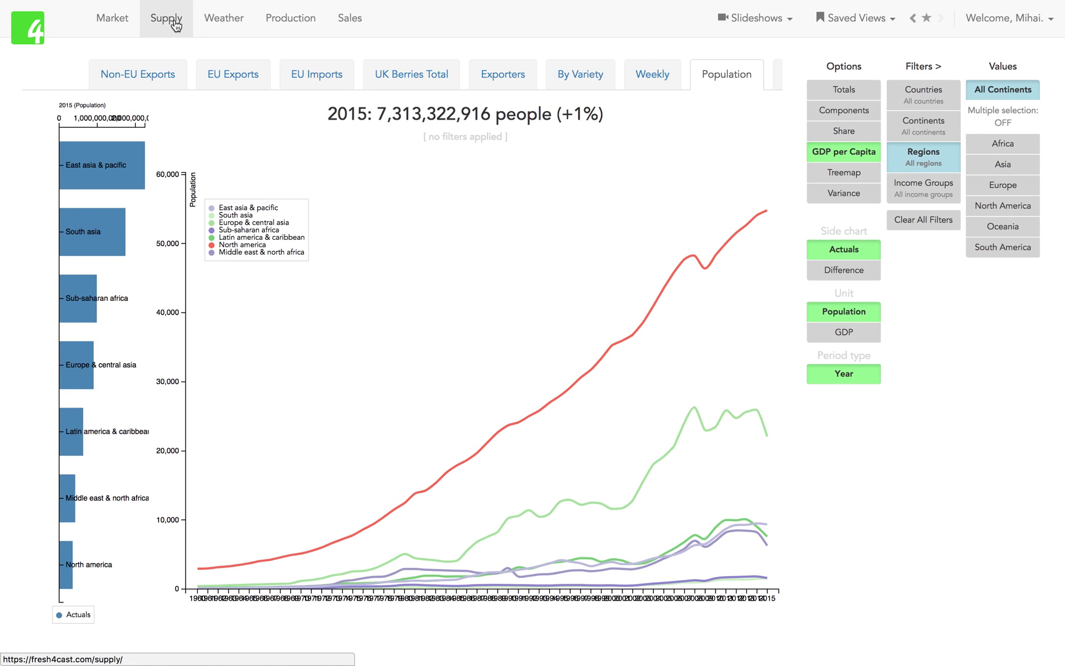
click(226, 23)
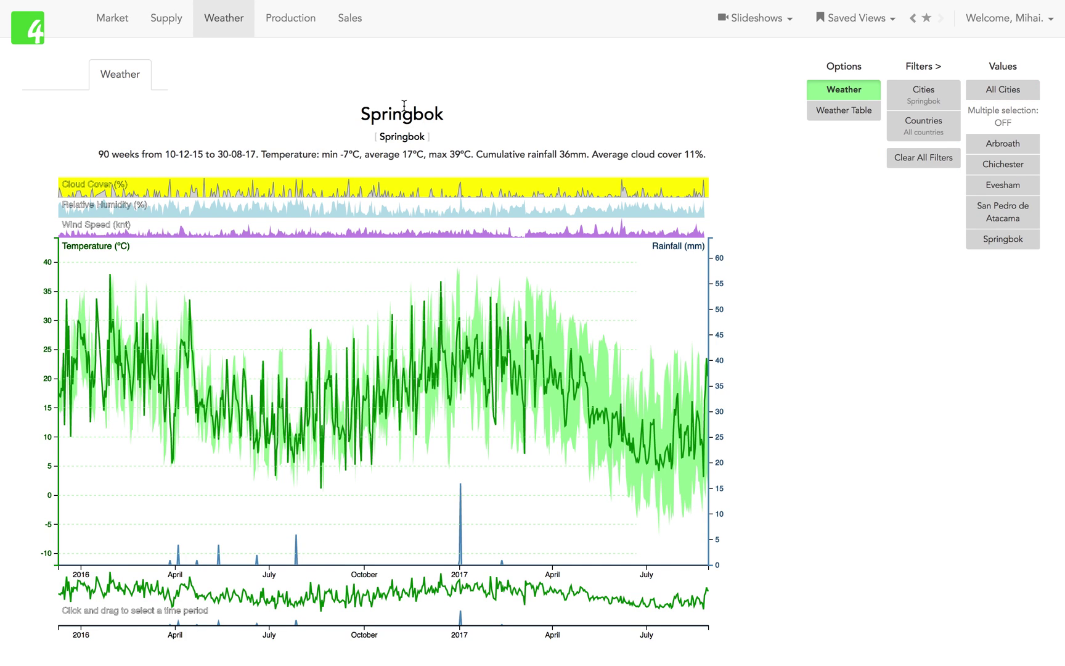
Zoom Springbok's weather charts to a shorter period, then view them as a daily data table
double_click(378, 111)
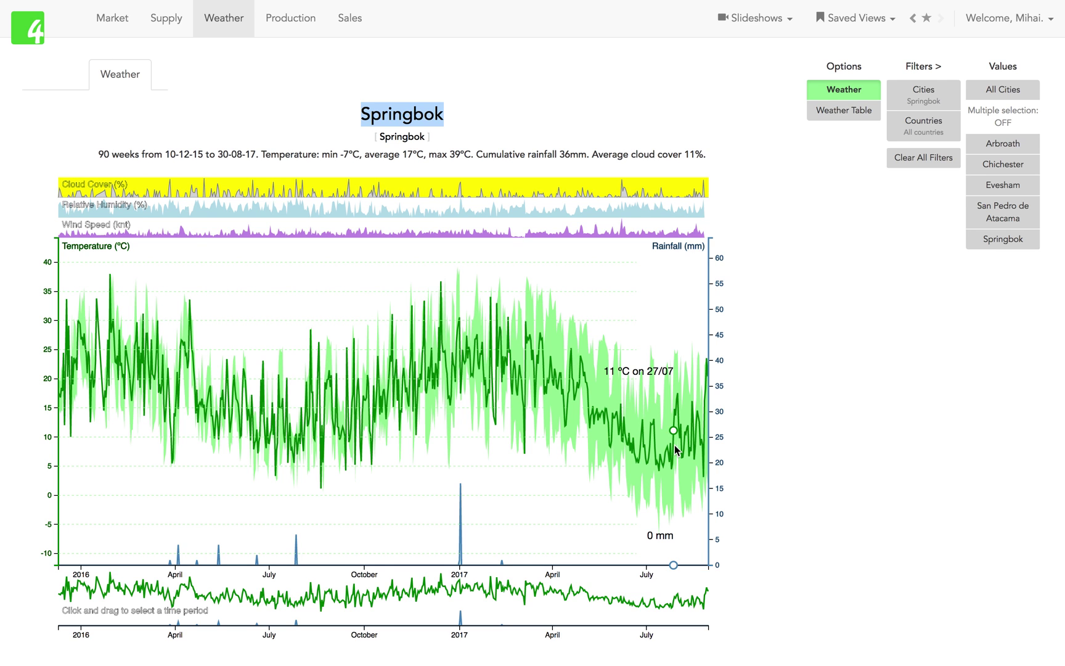
drag(439, 590, 586, 588)
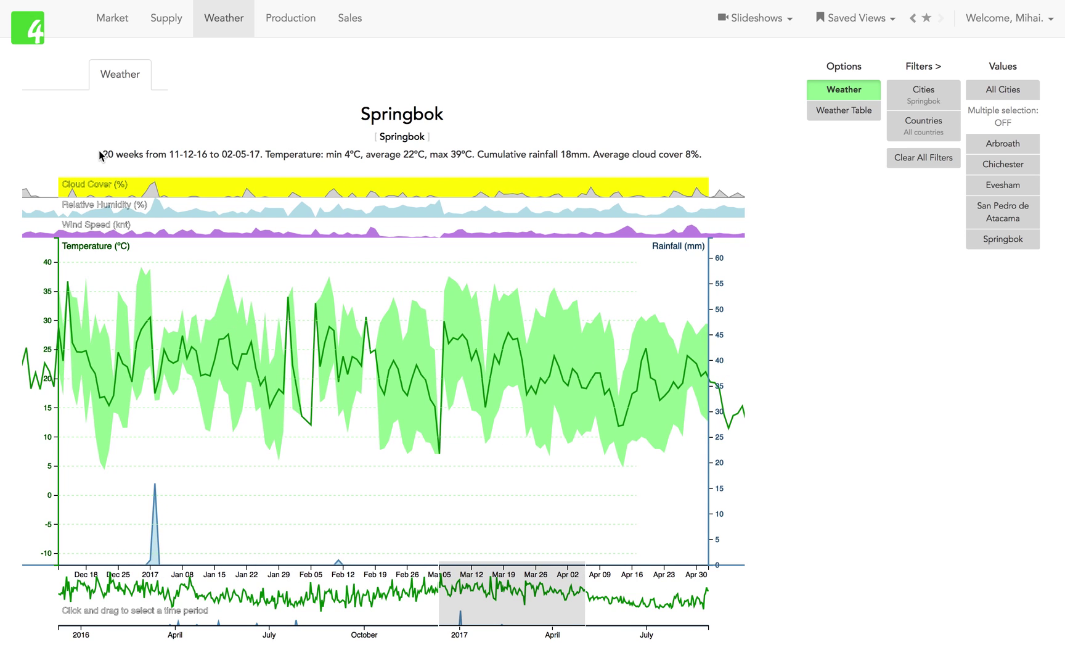
drag(102, 154, 706, 159)
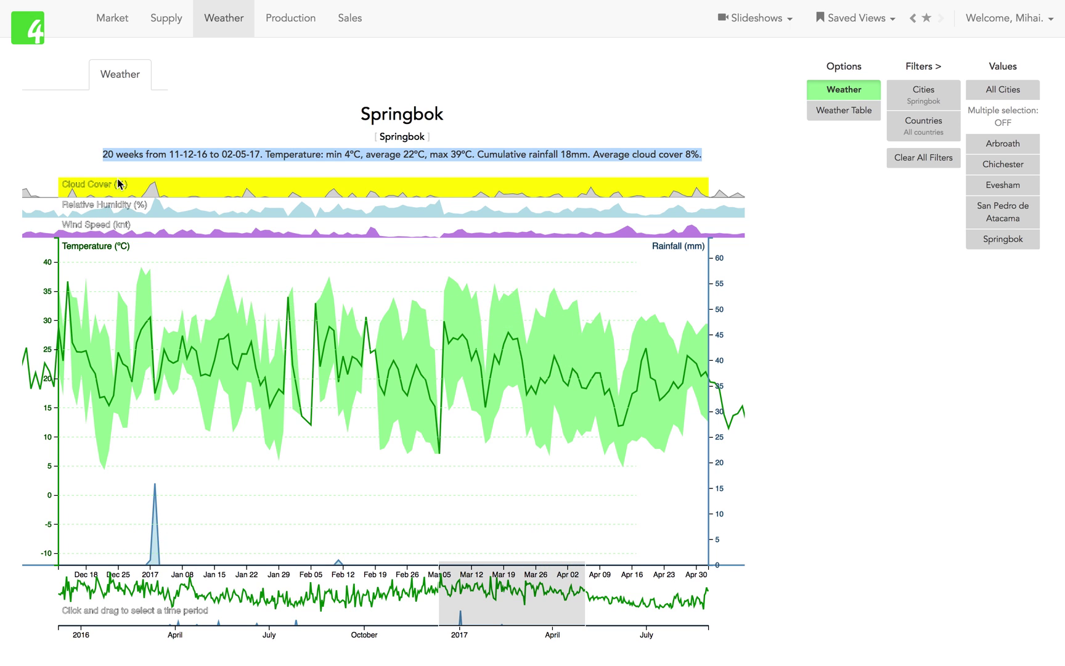
click(844, 112)
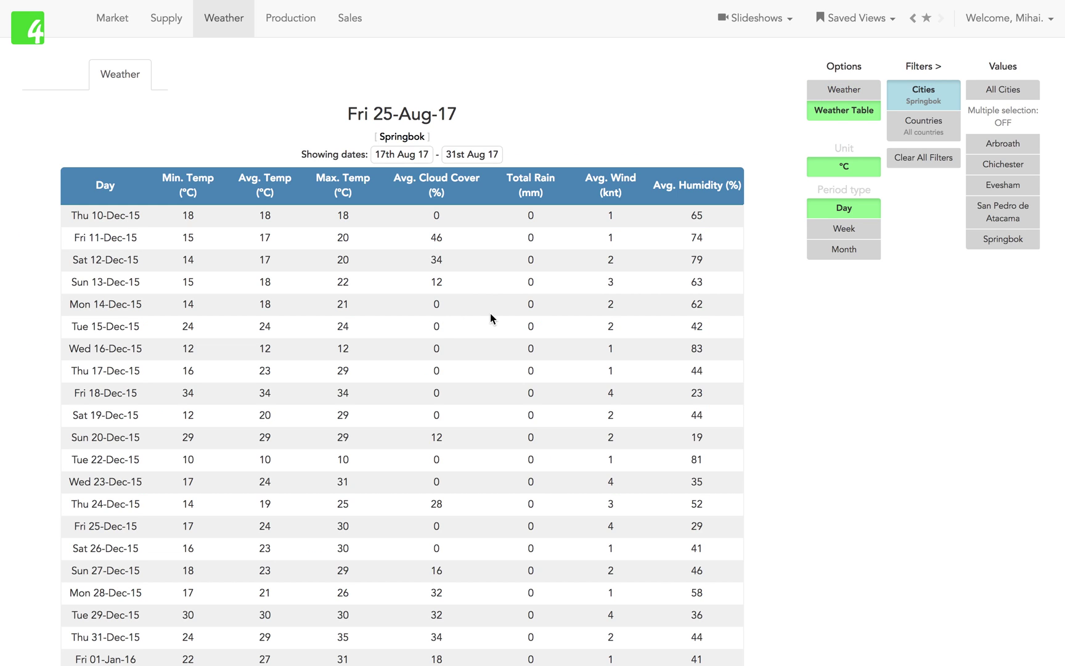
click(294, 23)
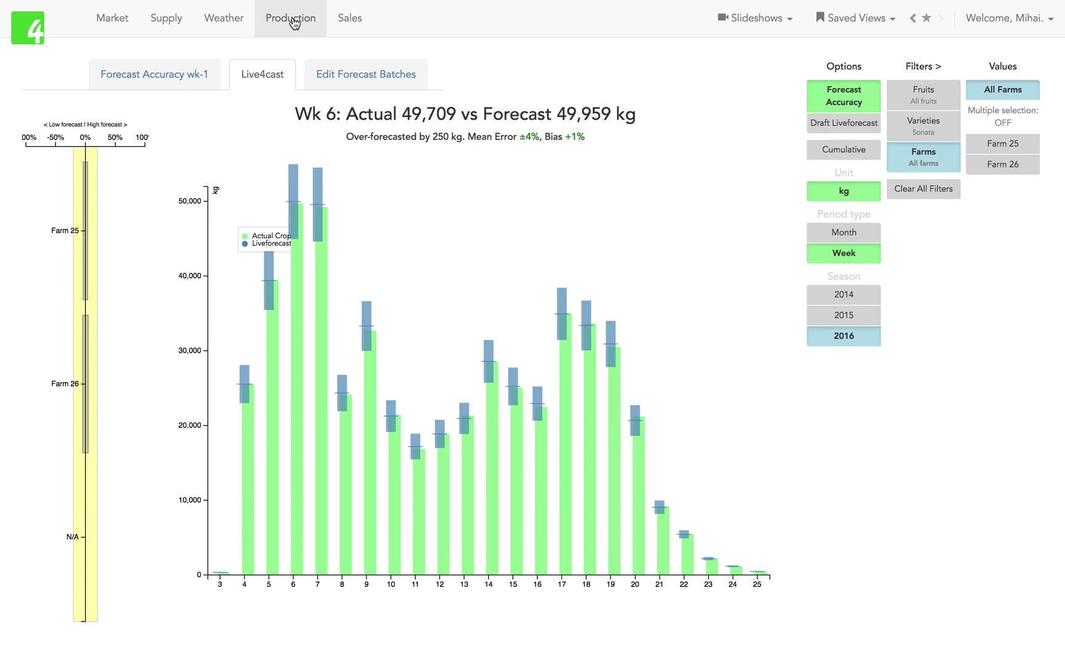
Filter wk-1 forecast accuracy to Strawberries by farm: Wk 8 actual 1,108,631 vs forecast 906,515 kg
click(172, 74)
mouse_move(409, 355)
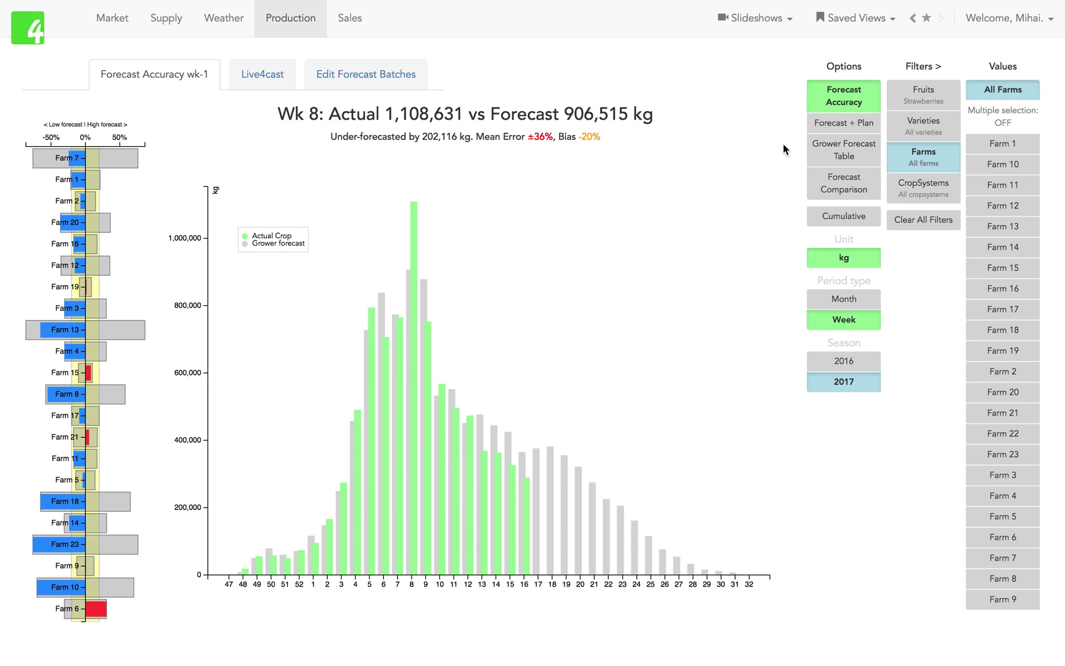
click(933, 99)
click(994, 96)
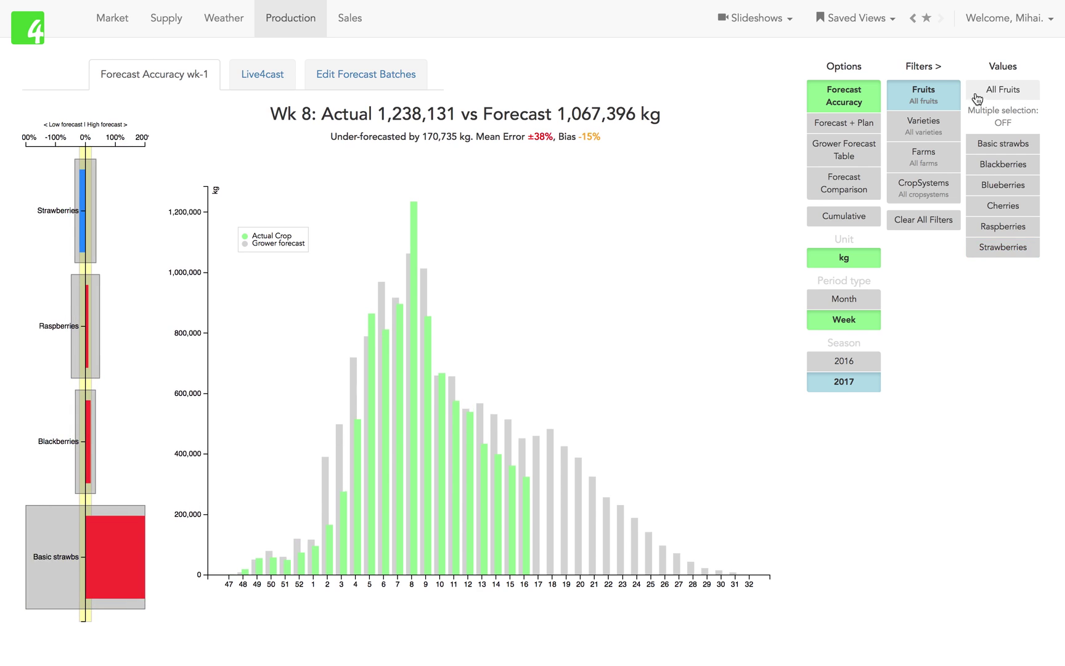
click(87, 216)
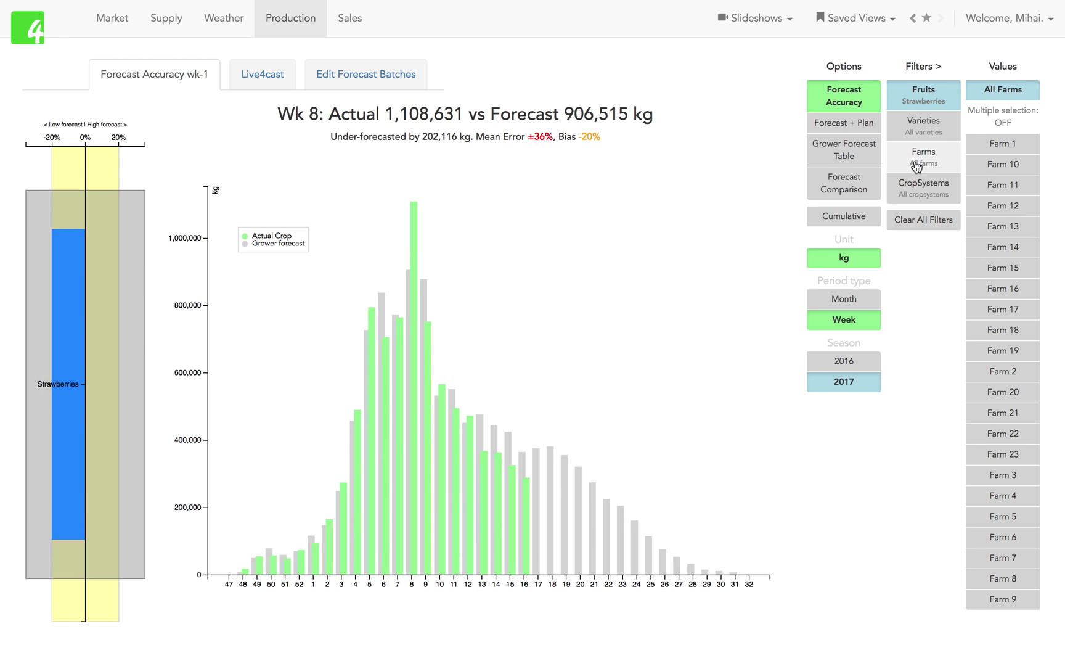
click(939, 123)
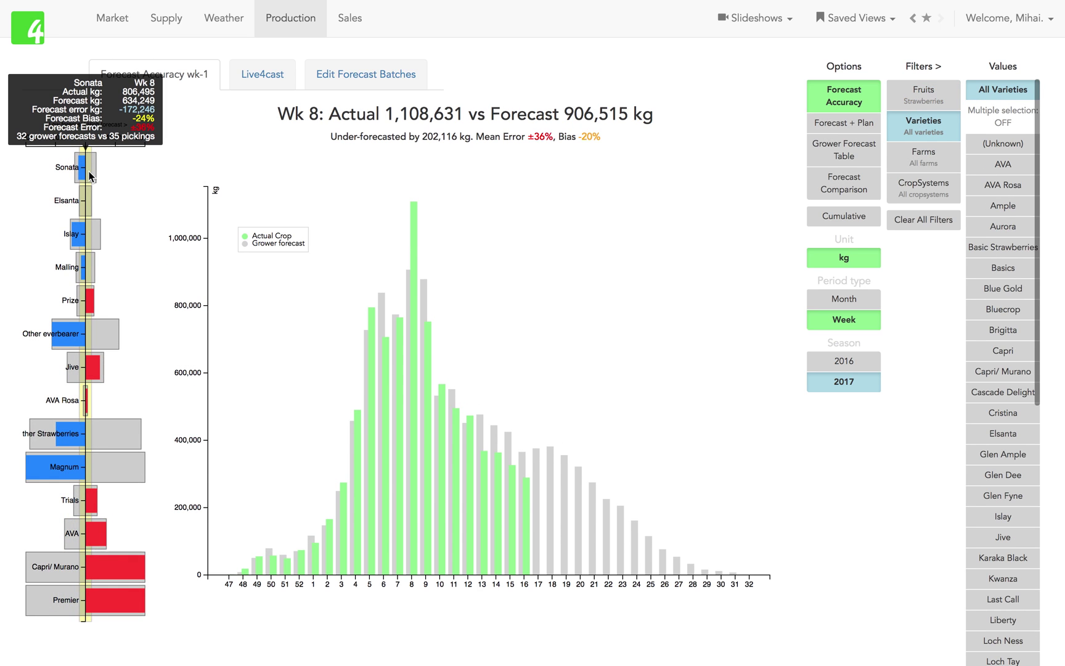
click(924, 157)
mouse_move(409, 302)
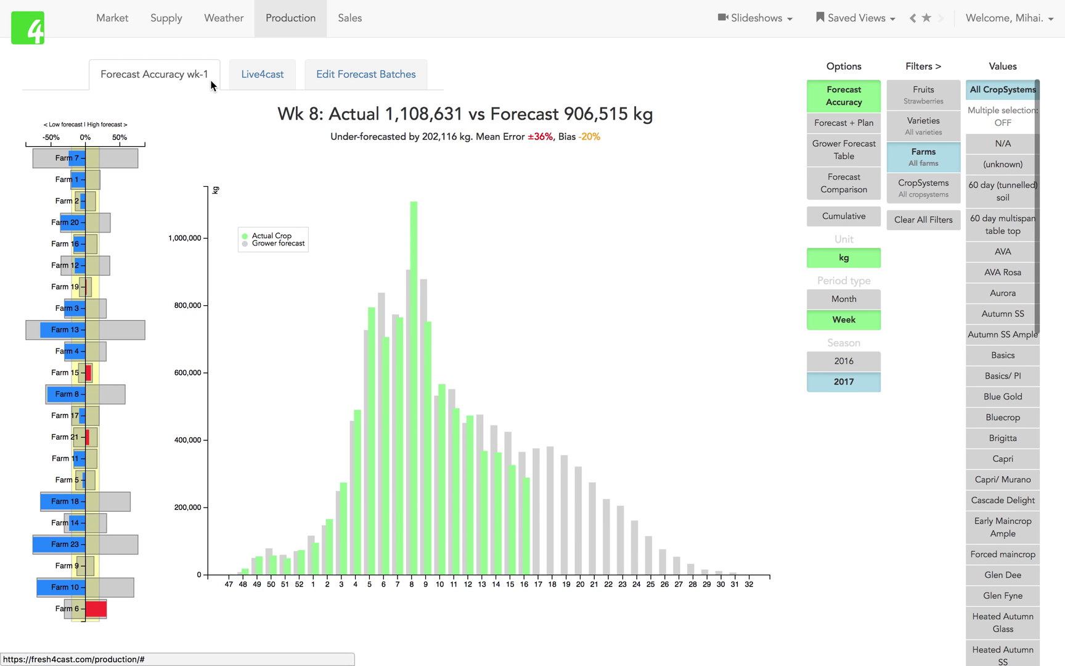
Limit Live4cast forecast accuracy to the Sonata variety and split it by farm
click(258, 77)
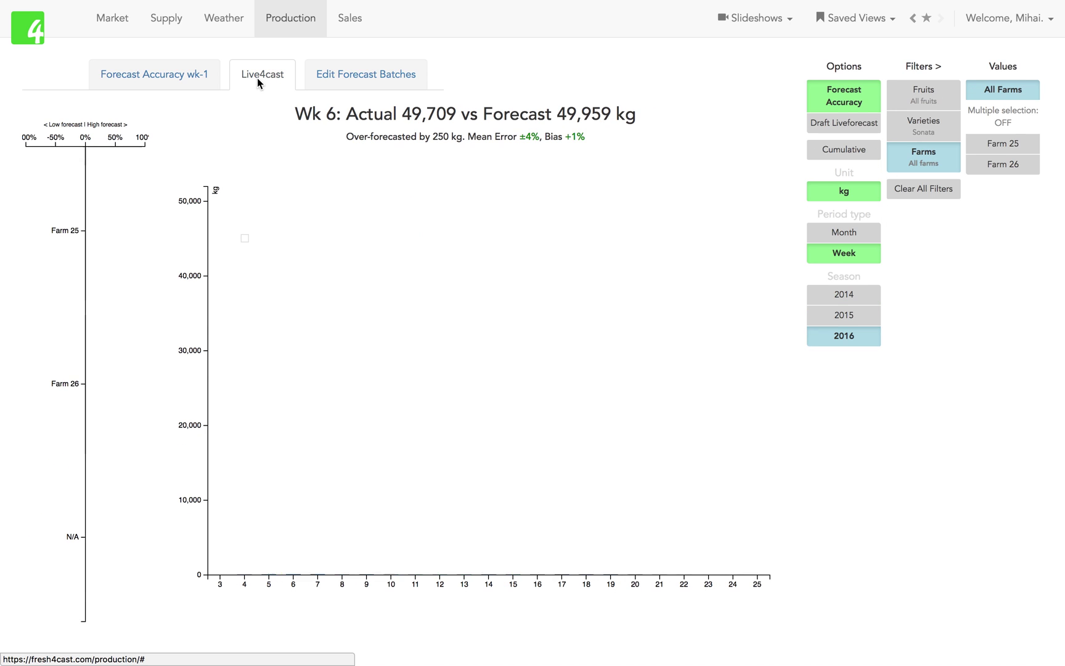
mouse_move(321, 275)
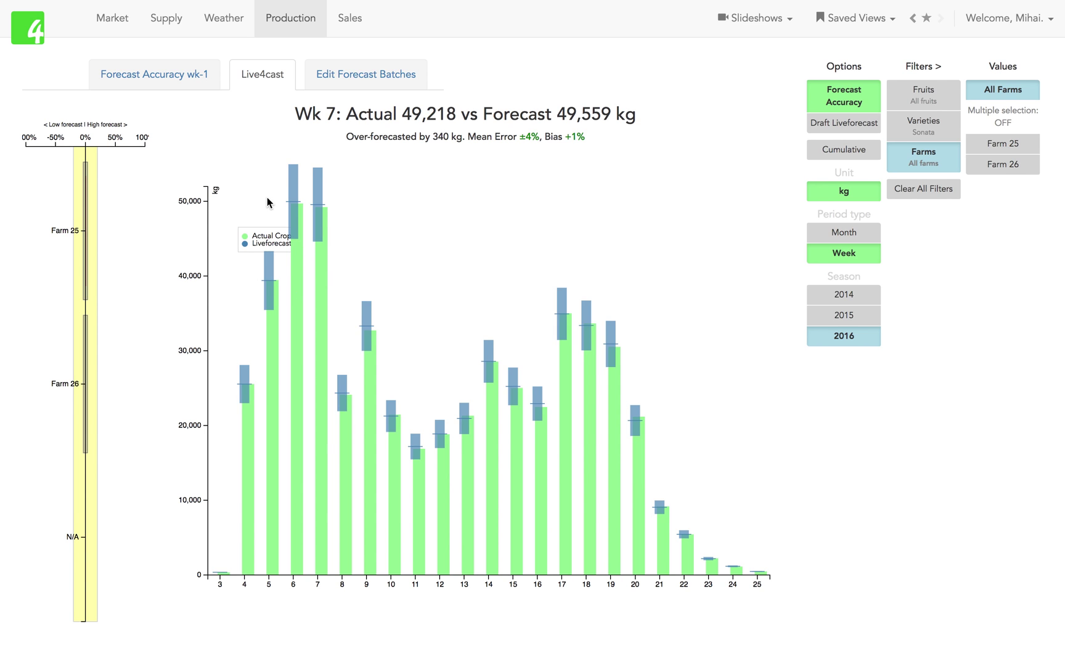
click(921, 129)
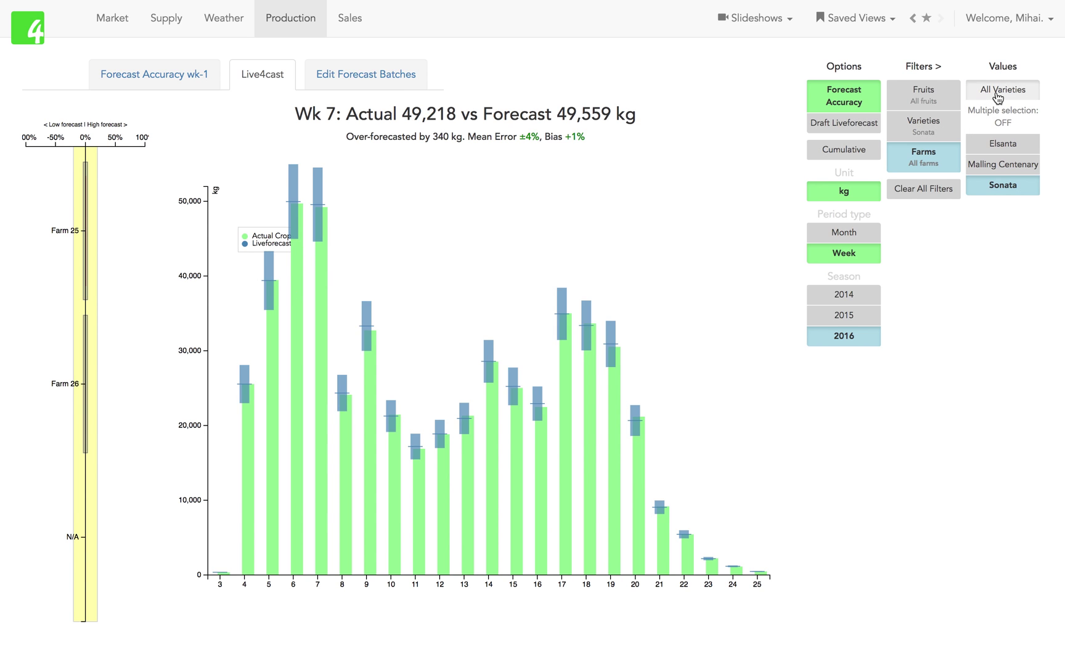
click(995, 94)
click(918, 131)
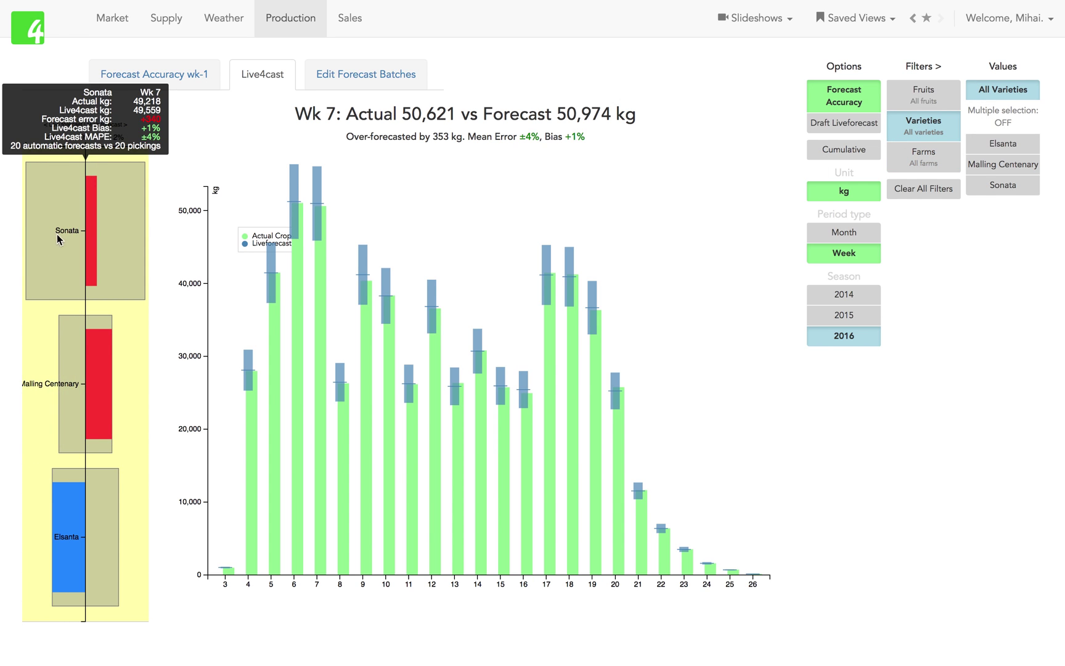
mouse_move(85, 507)
mouse_move(108, 210)
click(100, 233)
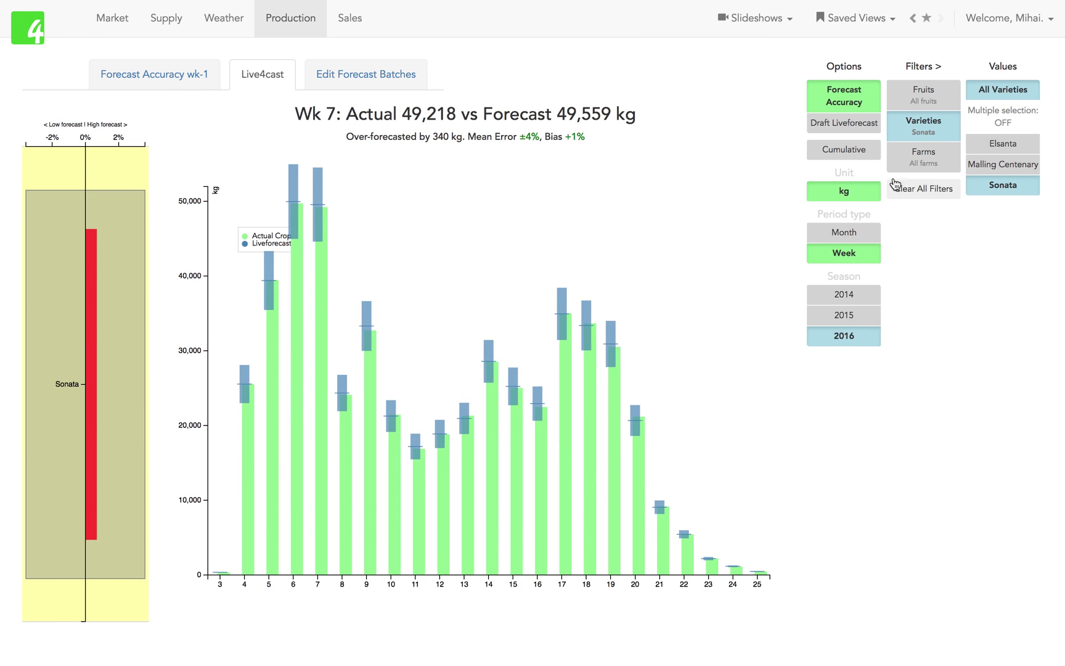
click(920, 161)
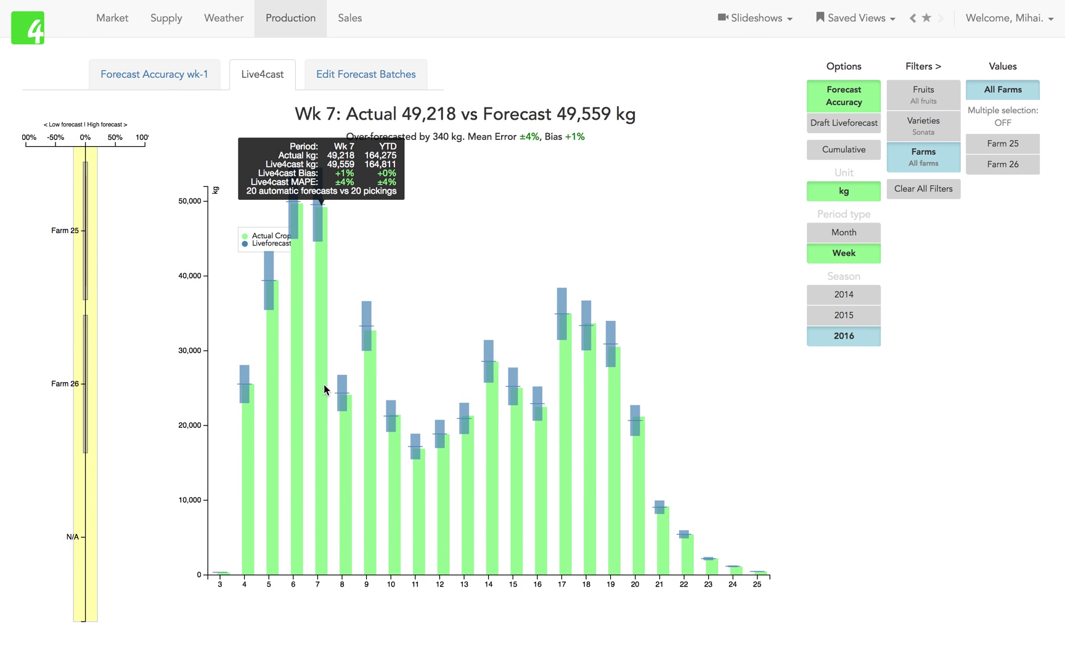
Inspect weeks 9, 12 and 13, with week 13 at 21,315 kg actual versus 20,944 kg forecast
click(369, 411)
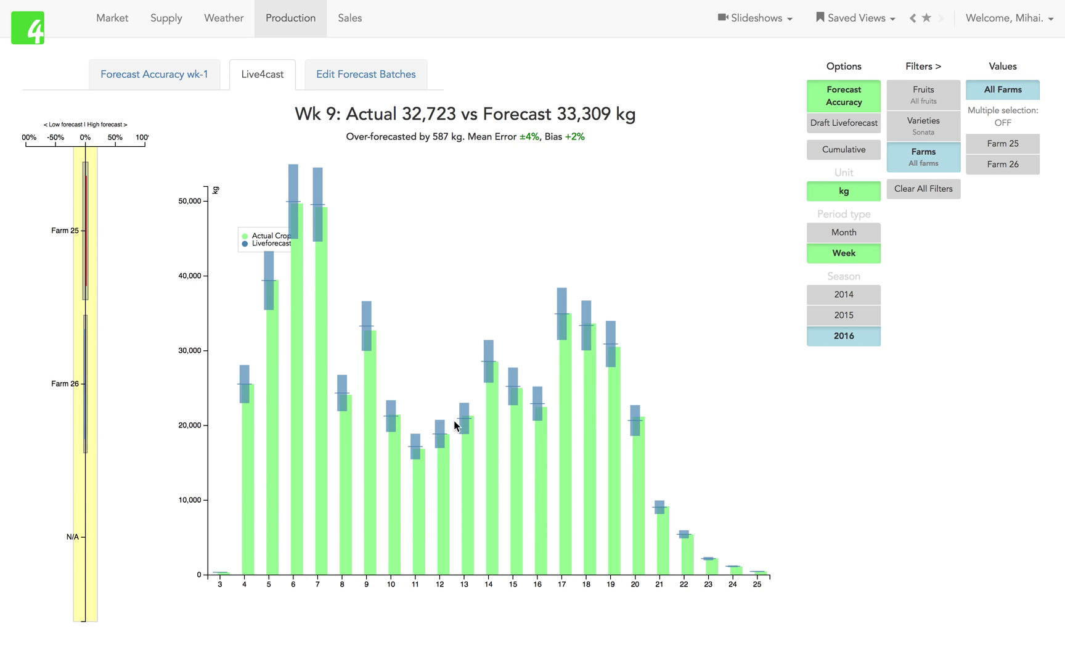
click(445, 451)
click(467, 461)
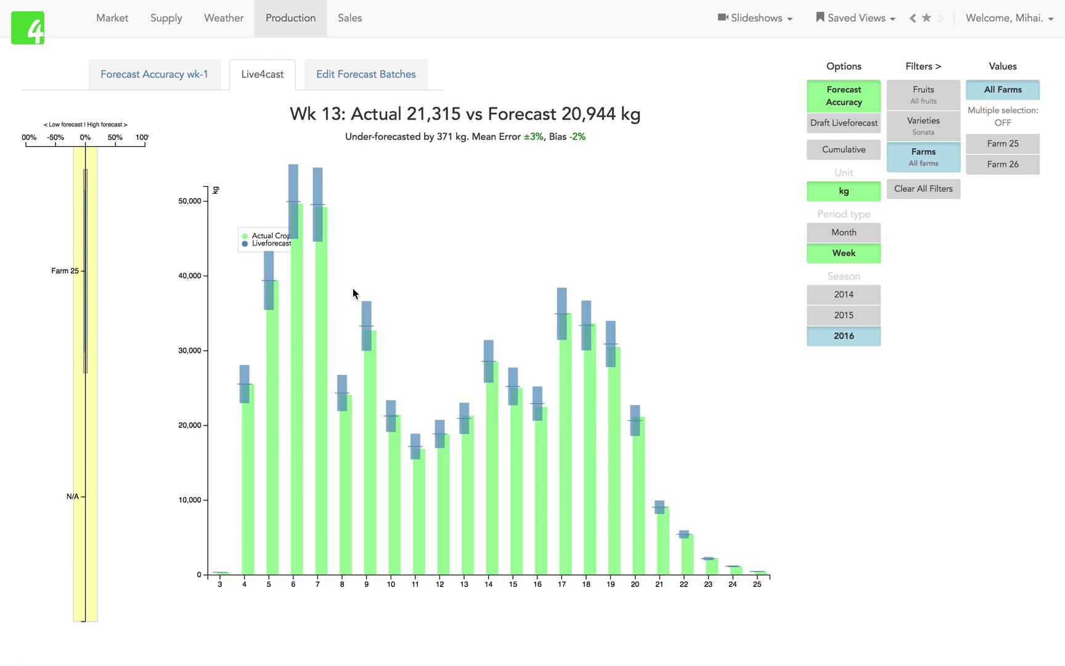
mouse_move(370, 416)
Show the Sales variance waterfall for March 2017 and highlight its variance headline
click(357, 20)
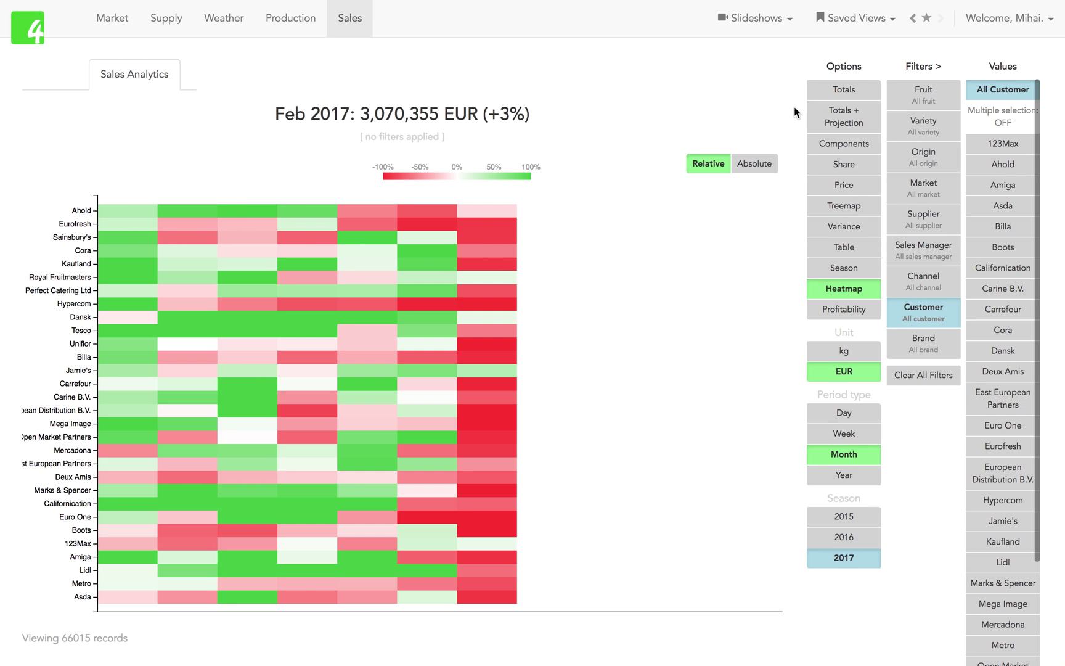
click(844, 229)
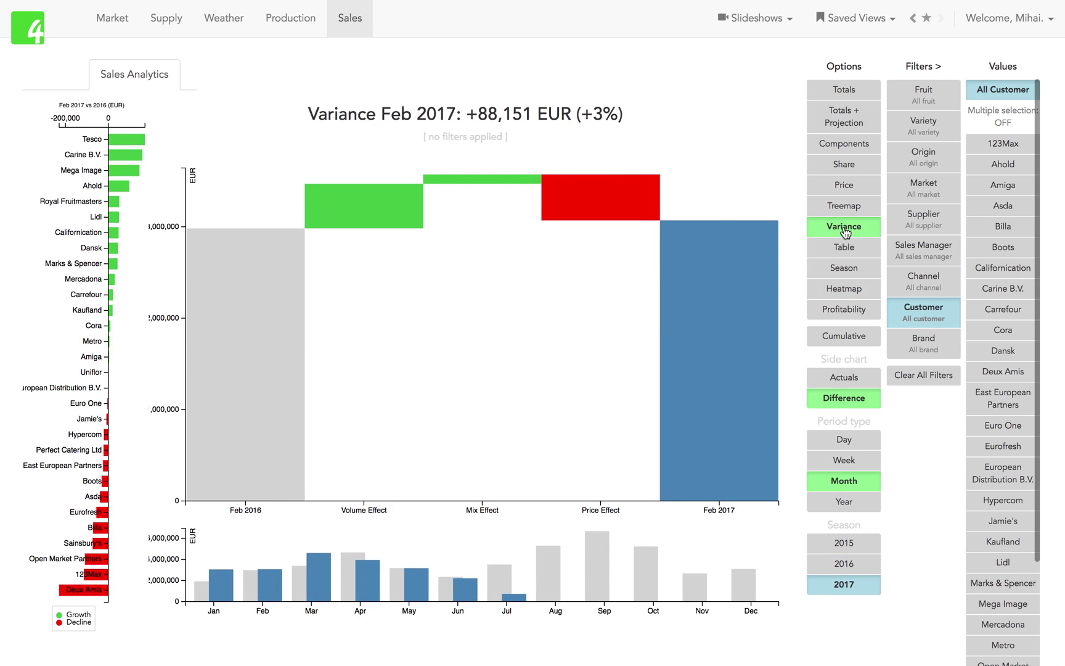
click(319, 582)
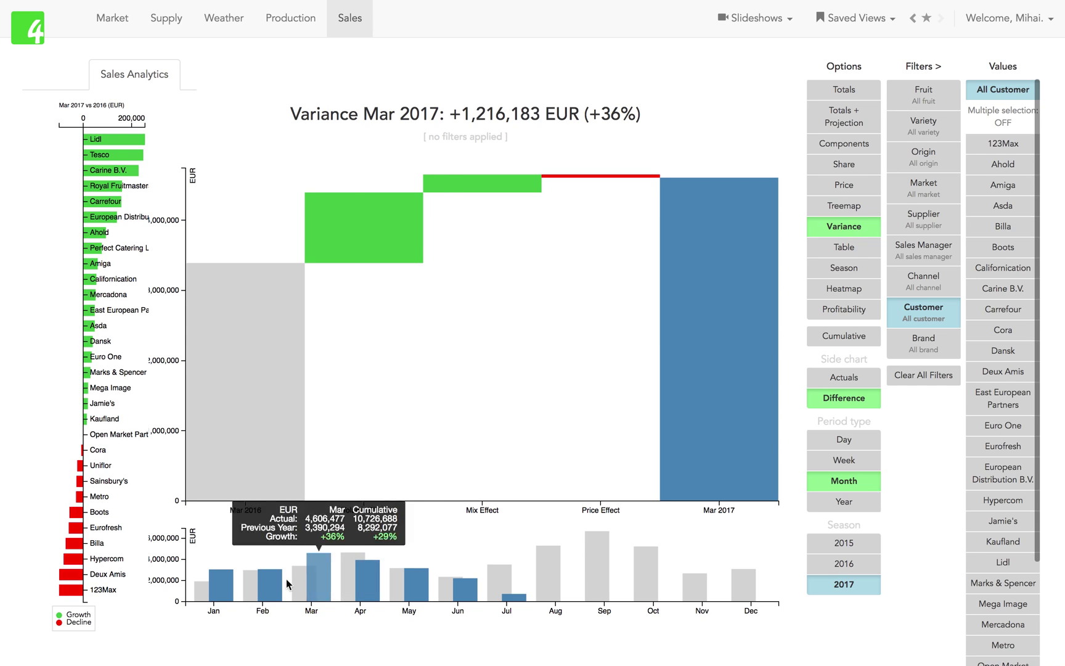
drag(298, 115, 640, 122)
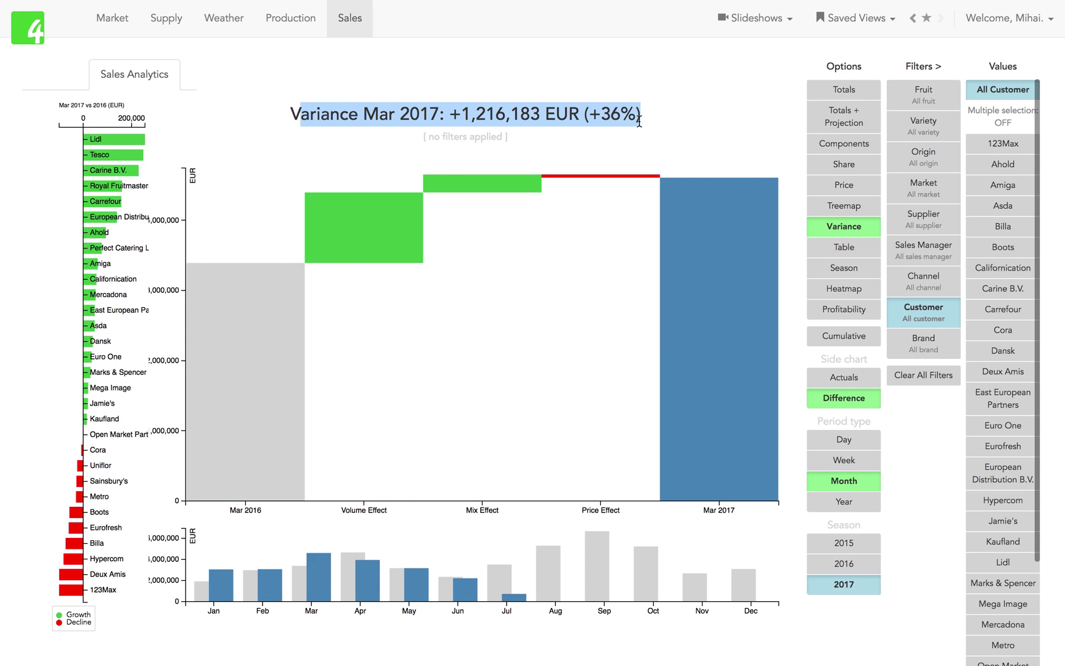
Try the Fruit filter with Banana, Apple and All Fruit, then settle on Grape
click(945, 98)
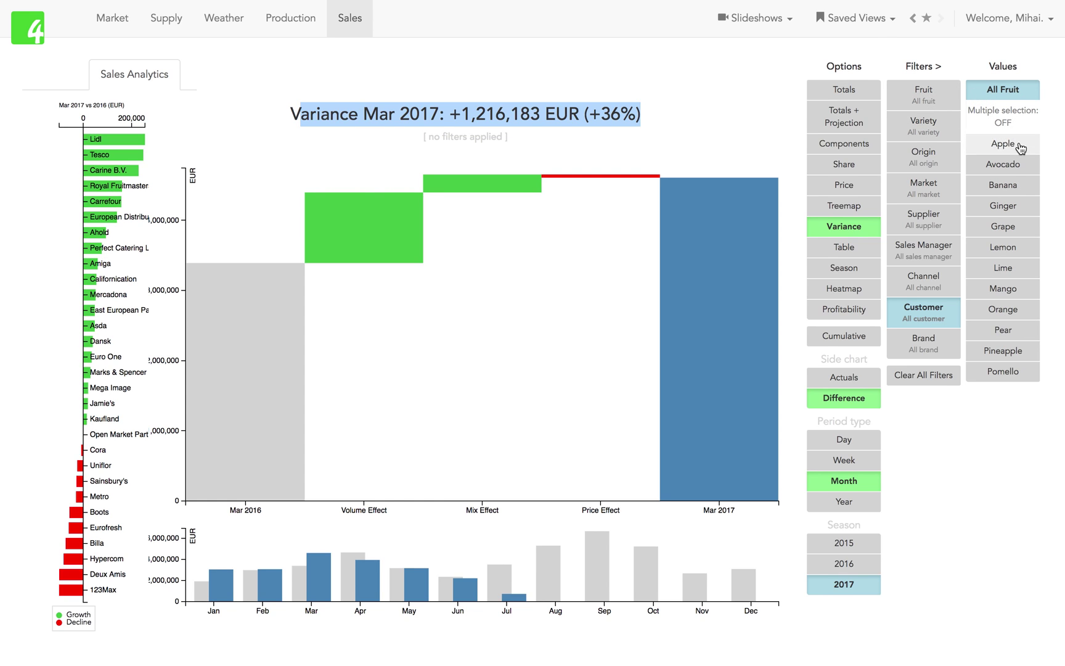
click(1018, 198)
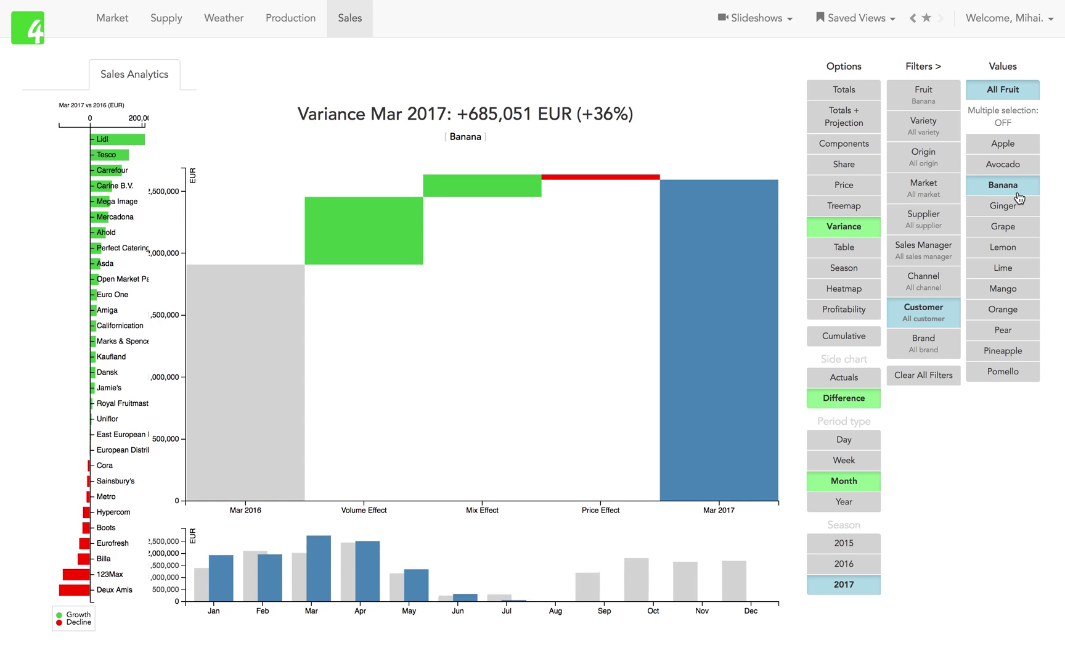
click(1018, 130)
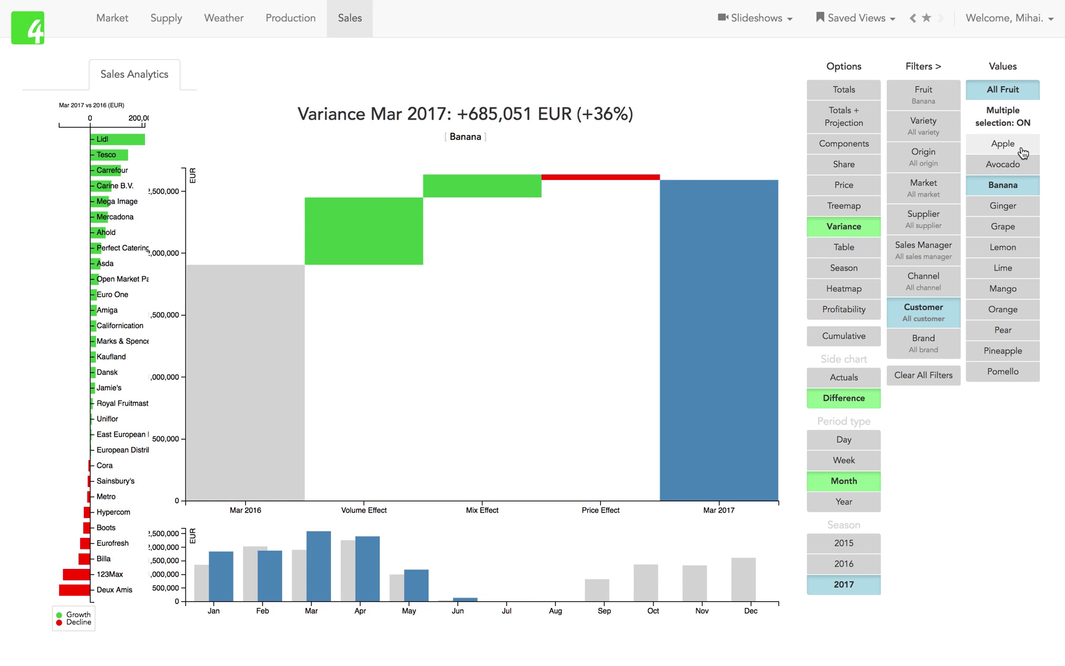
click(1014, 143)
click(1021, 122)
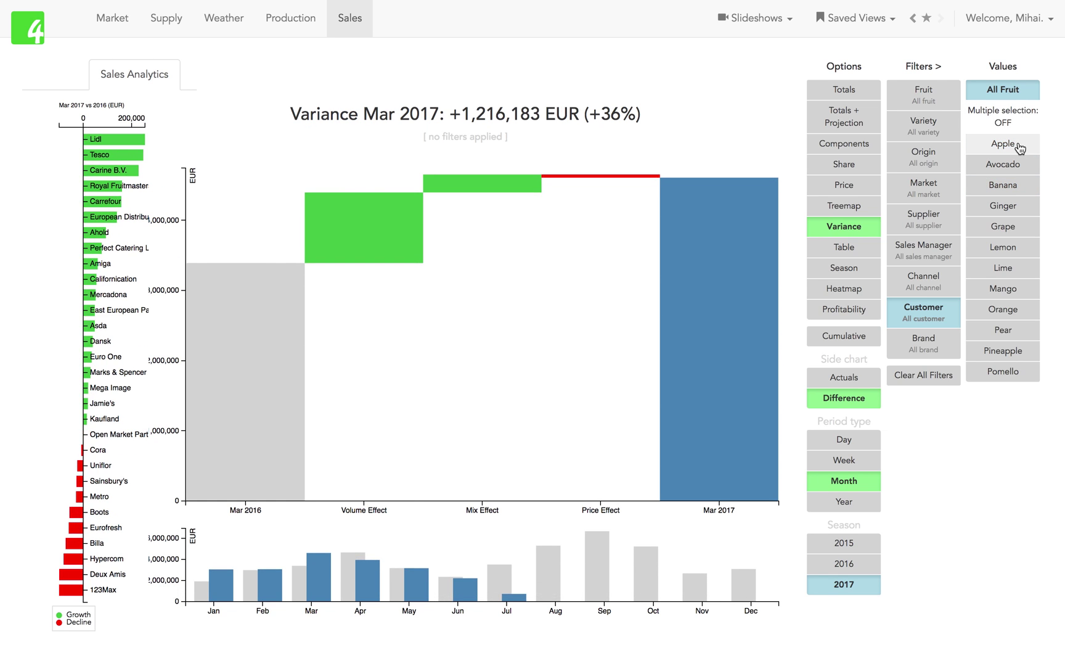
click(1016, 147)
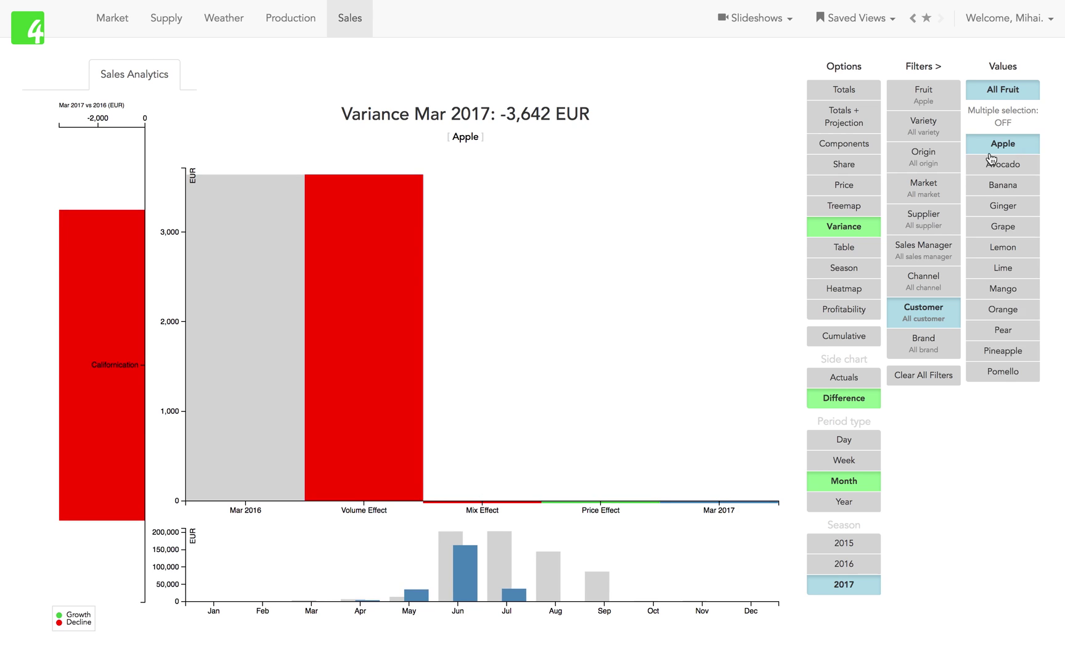
click(992, 91)
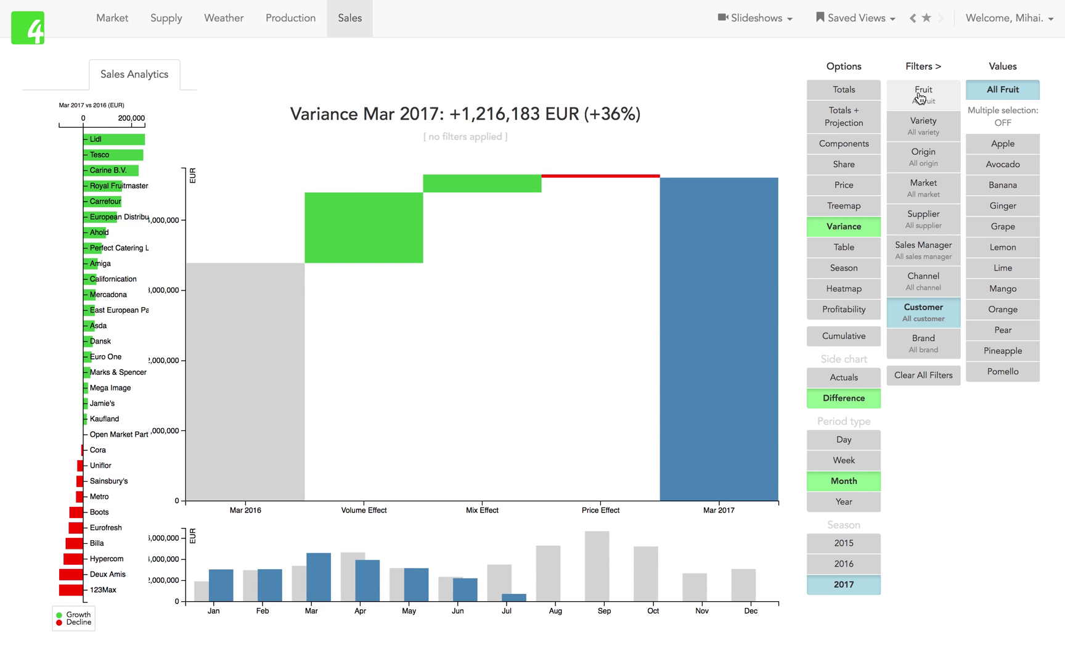
click(1007, 230)
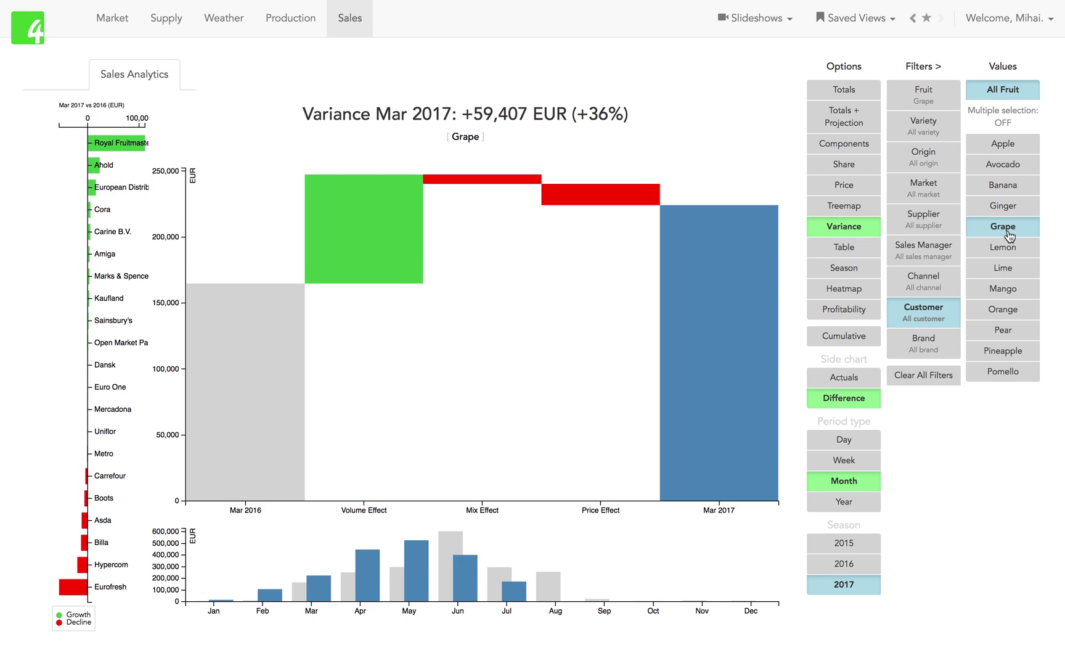
List the sales managers and make the Grape variance cumulative to March 2017
click(924, 250)
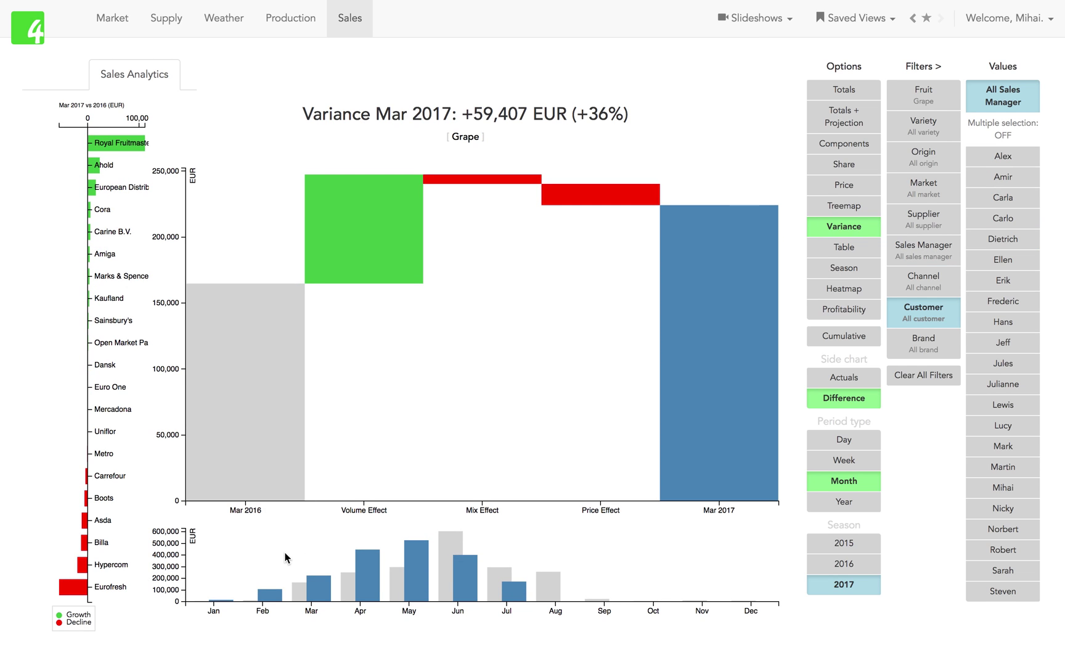
mouse_move(294, 485)
click(852, 343)
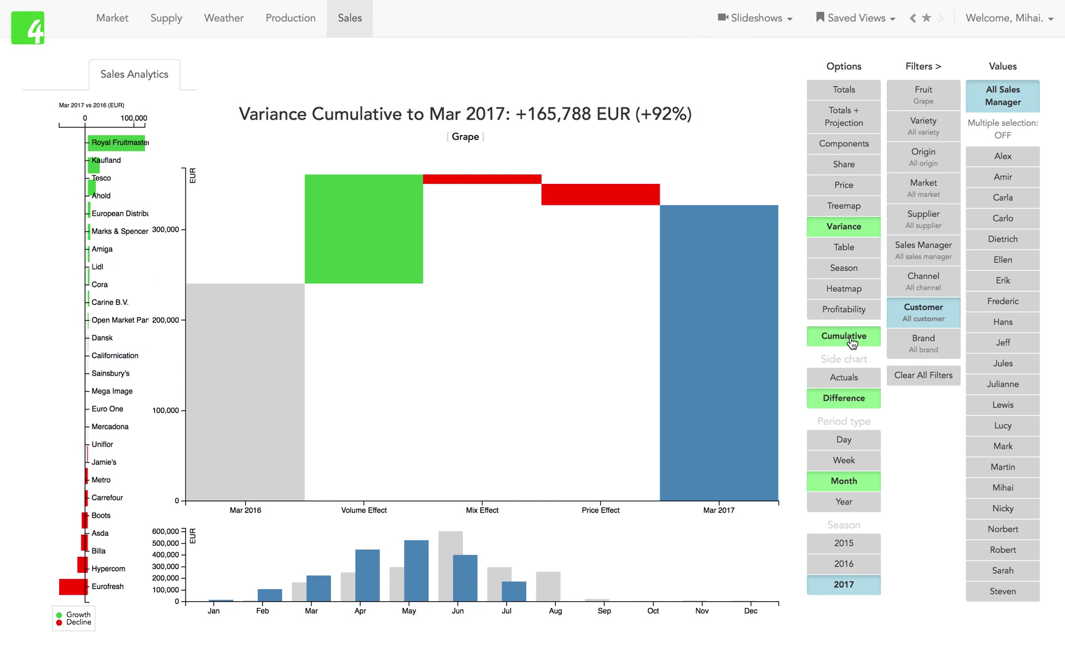
Highlight the cumulative +165,788 EUR (+92%) figure and inspect the waterfall bars
mouse_move(250, 433)
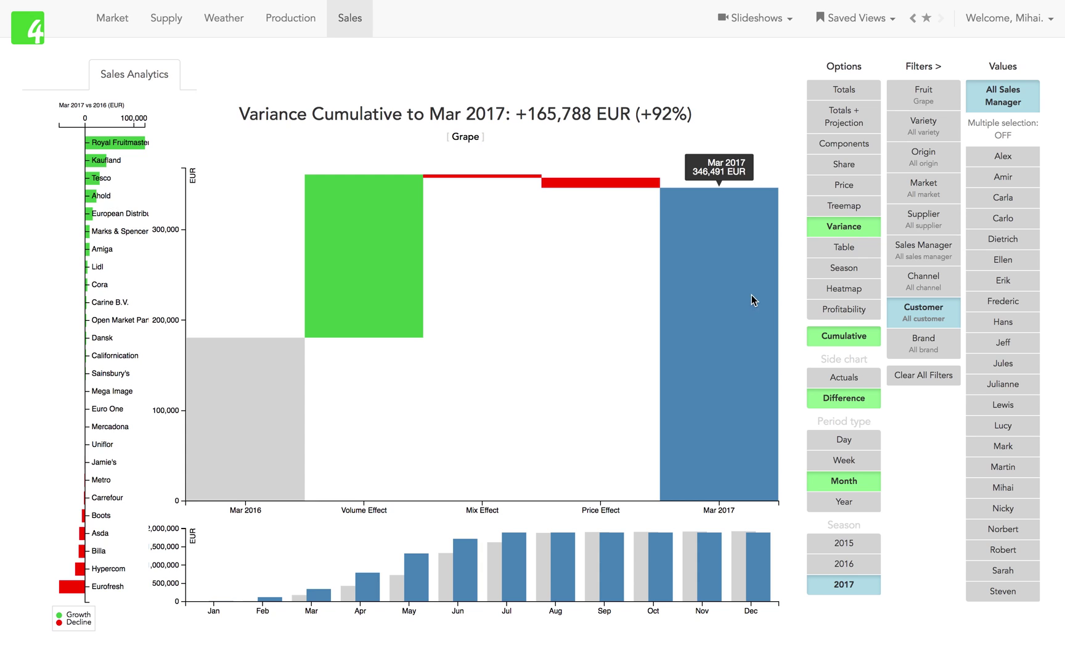
drag(517, 114, 720, 124)
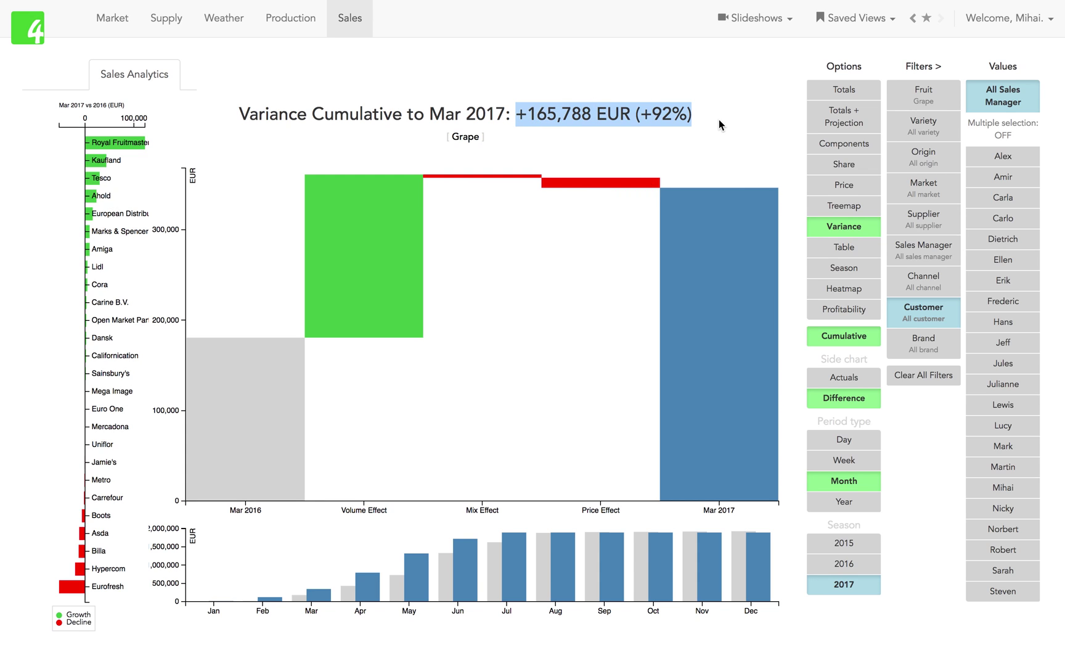
mouse_move(368, 193)
mouse_move(478, 178)
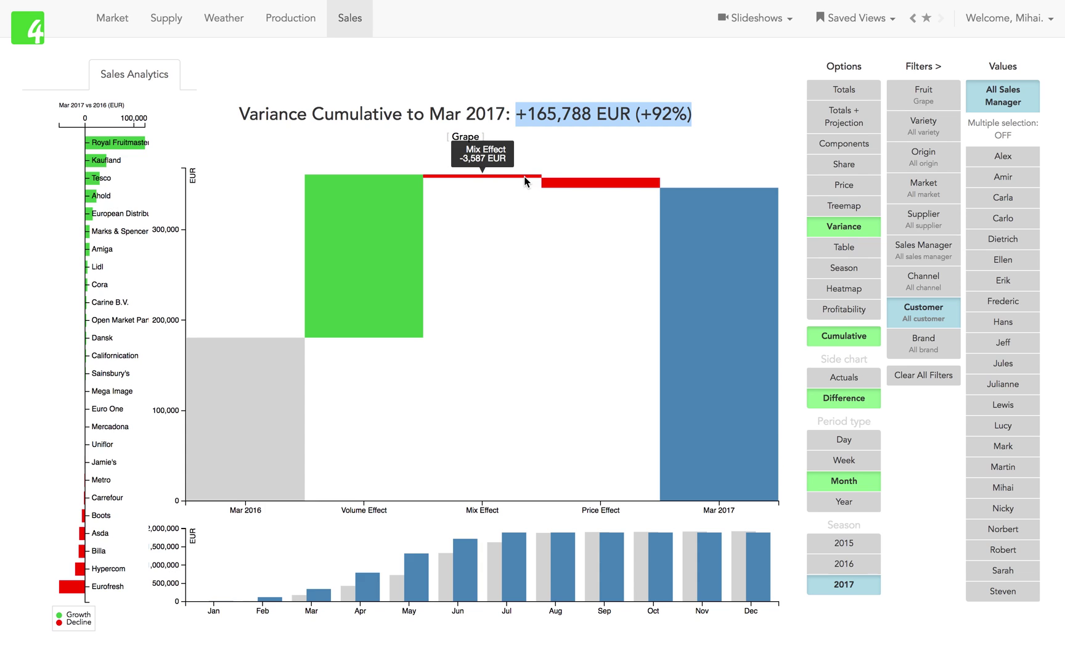
mouse_move(602, 180)
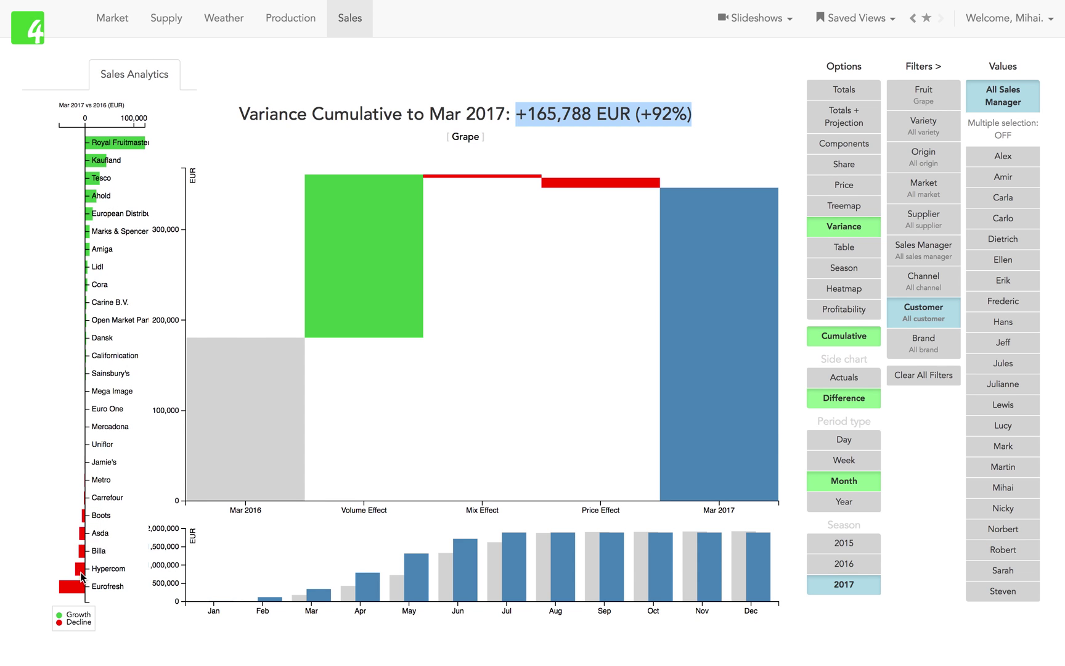
Split the side chart by supplier, turn off Cumulative, and reset the Fruit filter to All Fruit
click(934, 256)
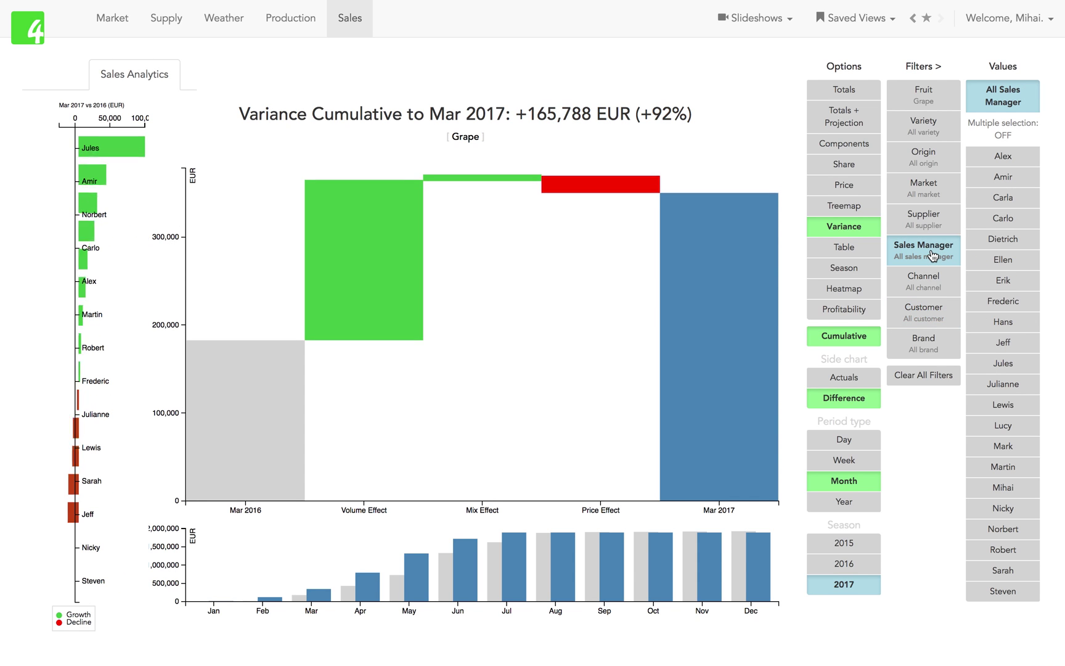
click(942, 216)
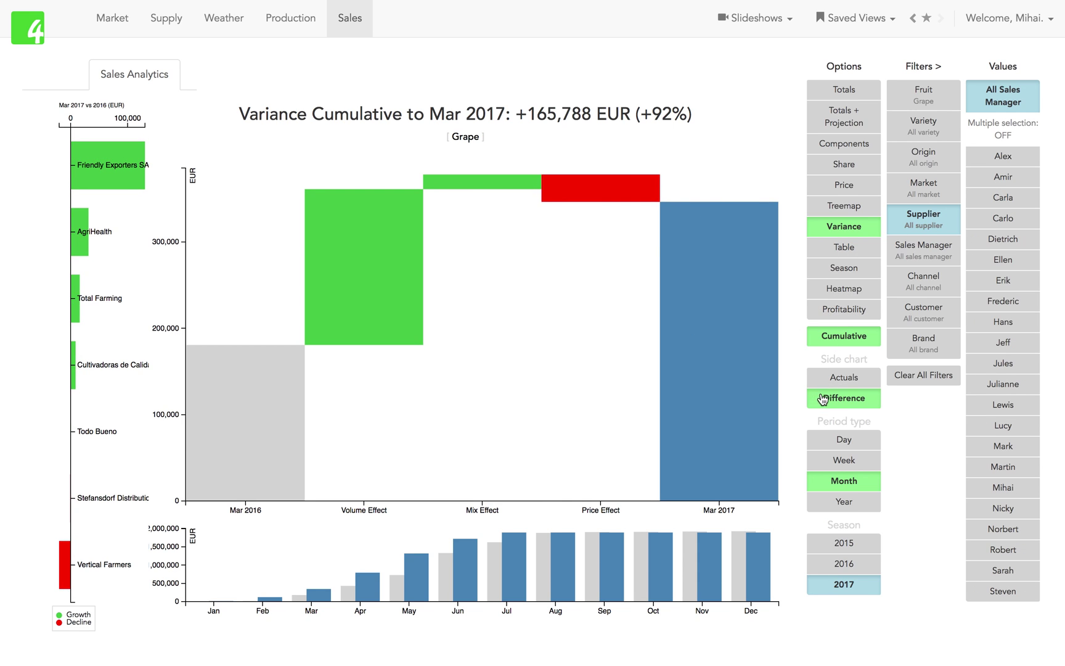
click(848, 340)
click(997, 91)
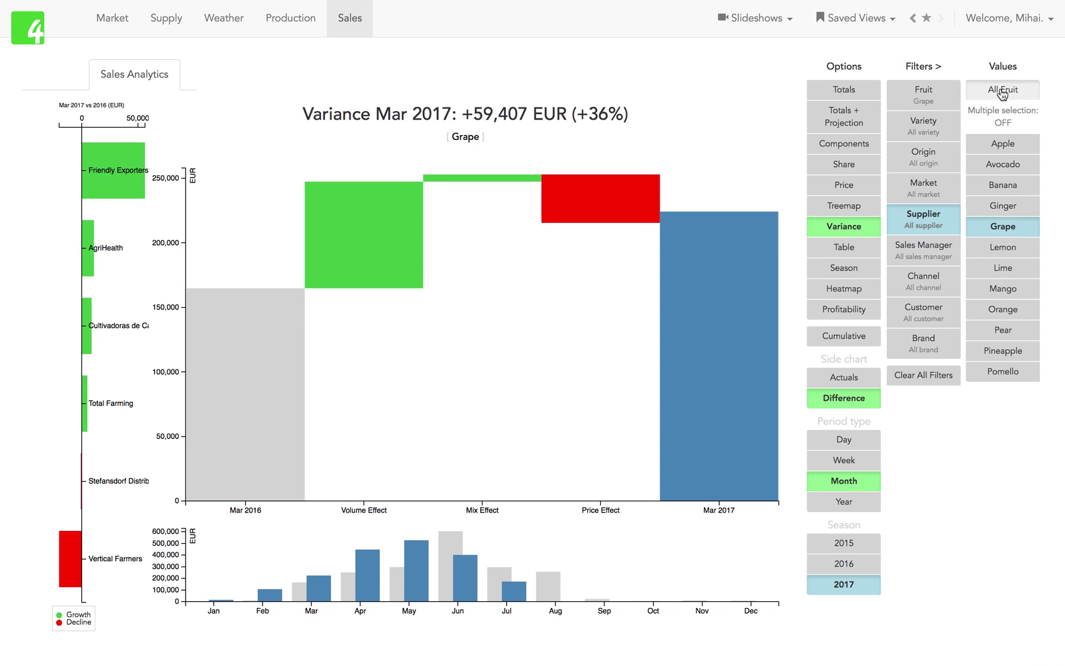